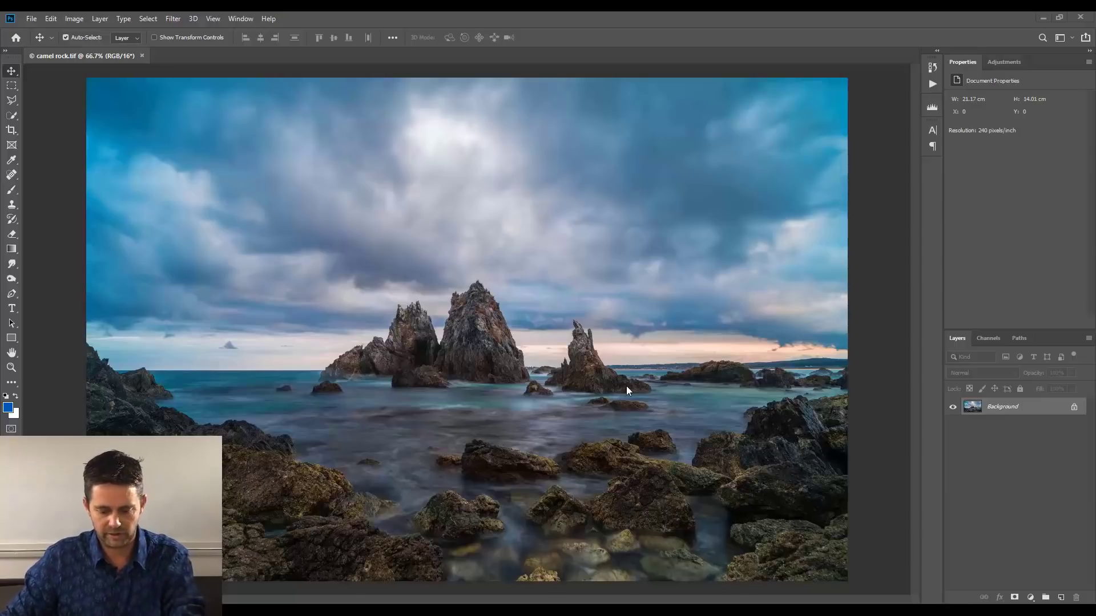
Duplicate the photo to Layer 1 and apply Match Color with Neutralize ticked.
key(ctrl+j)
click(74, 19)
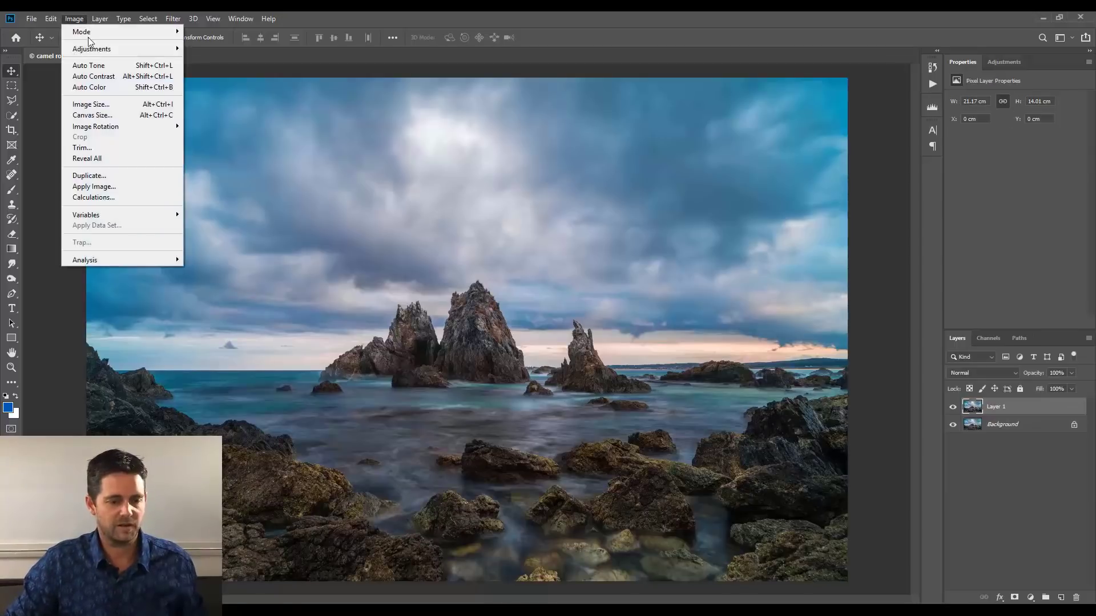
mouse_move(104, 49)
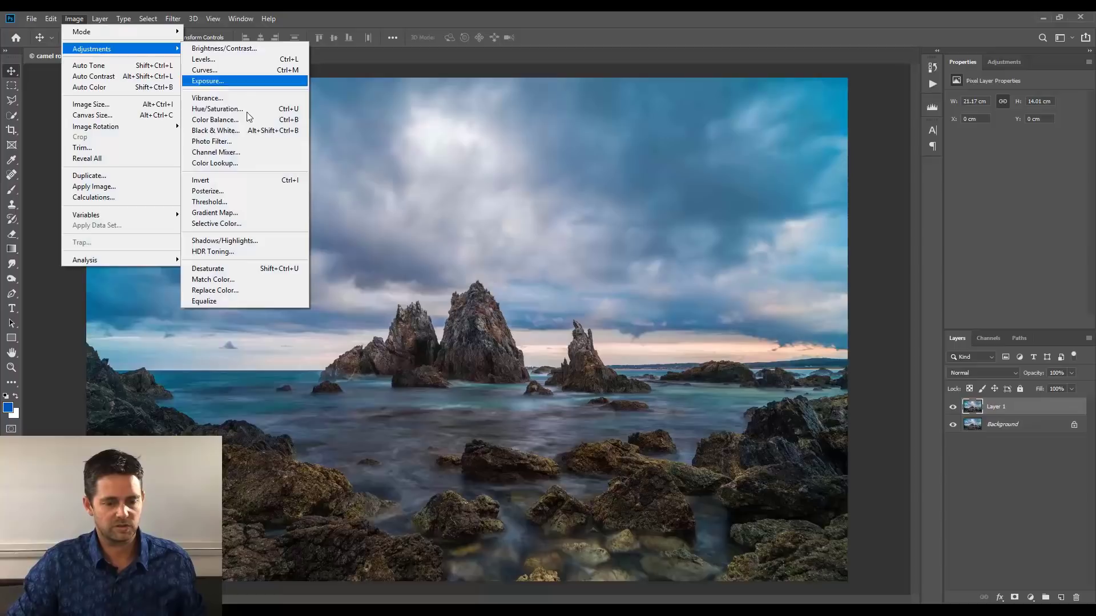
click(245, 276)
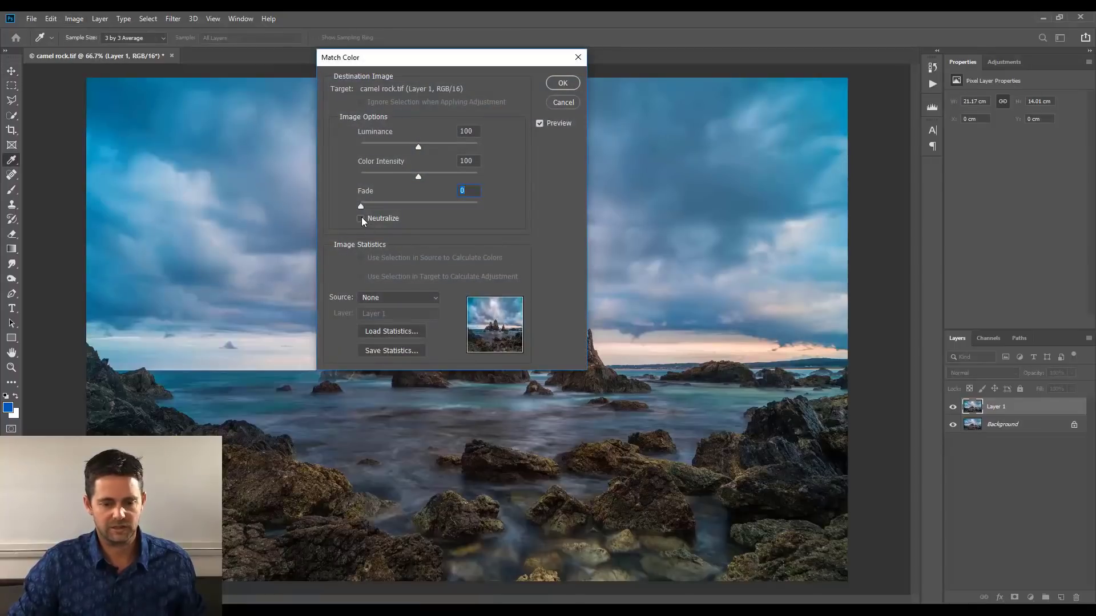
click(360, 218)
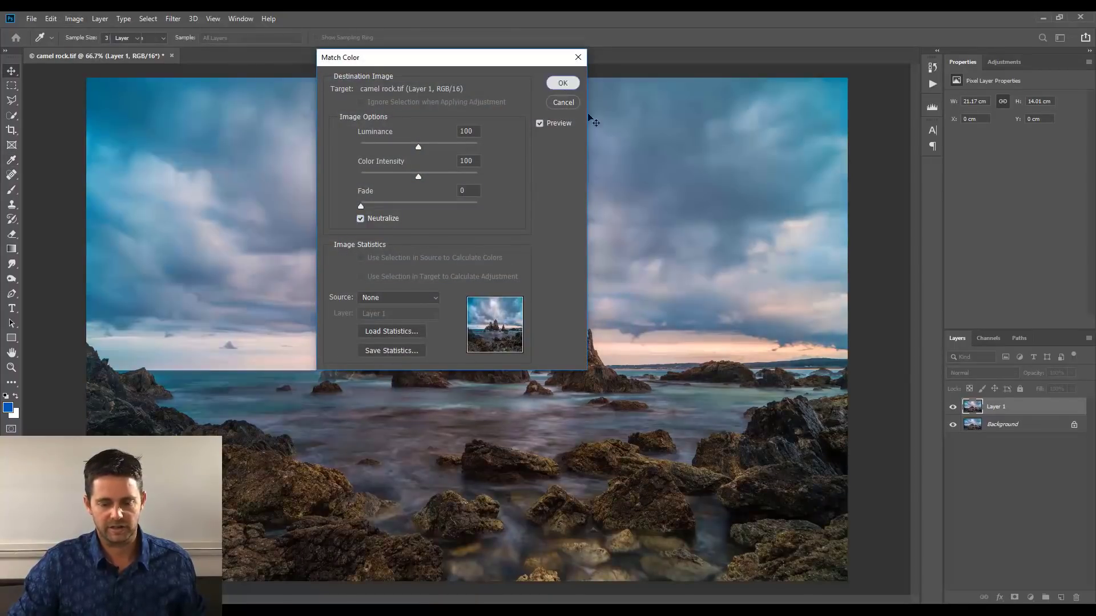
key(Return)
Toggle Layer 1's visibility to compare the neutralised result against the original.
click(953, 407)
click(952, 407)
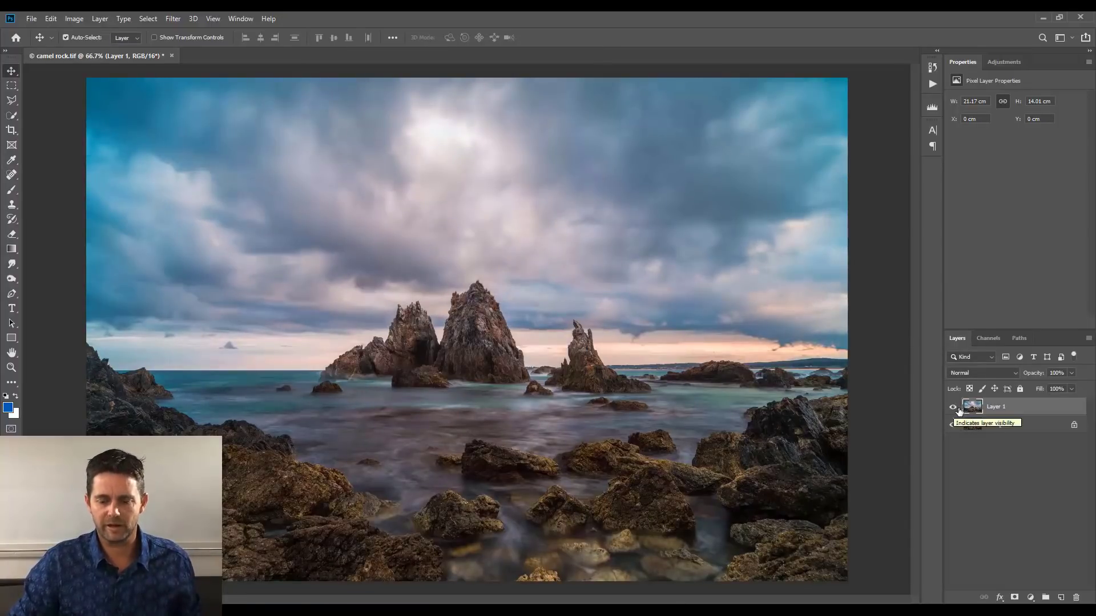
click(952, 408)
click(952, 406)
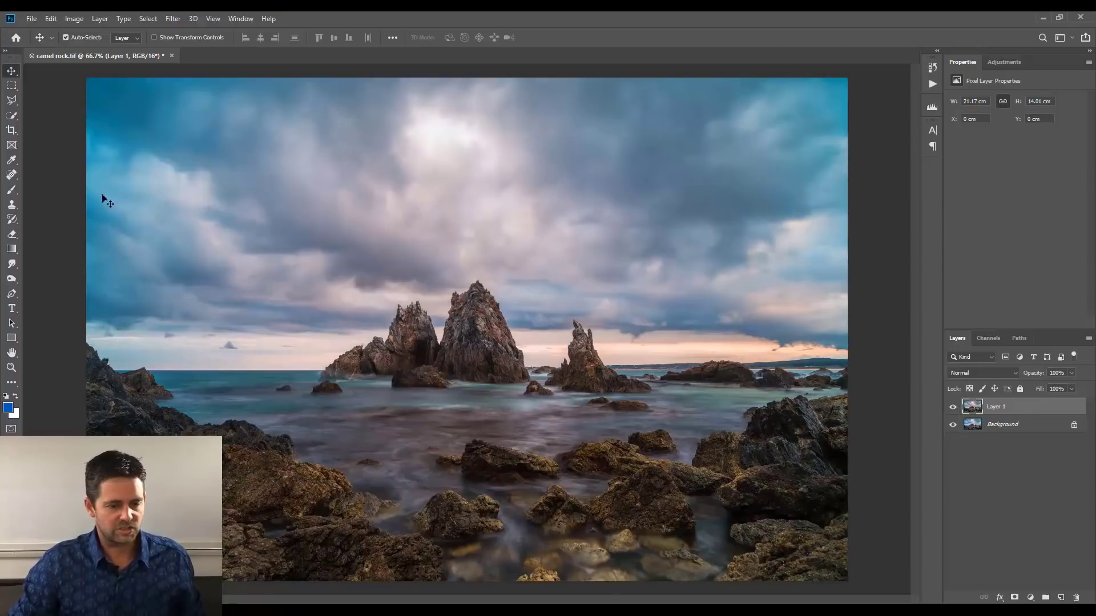
Level the horizon with the Crop tool's Straighten option (about -0.1°) and commit the crop.
click(11, 131)
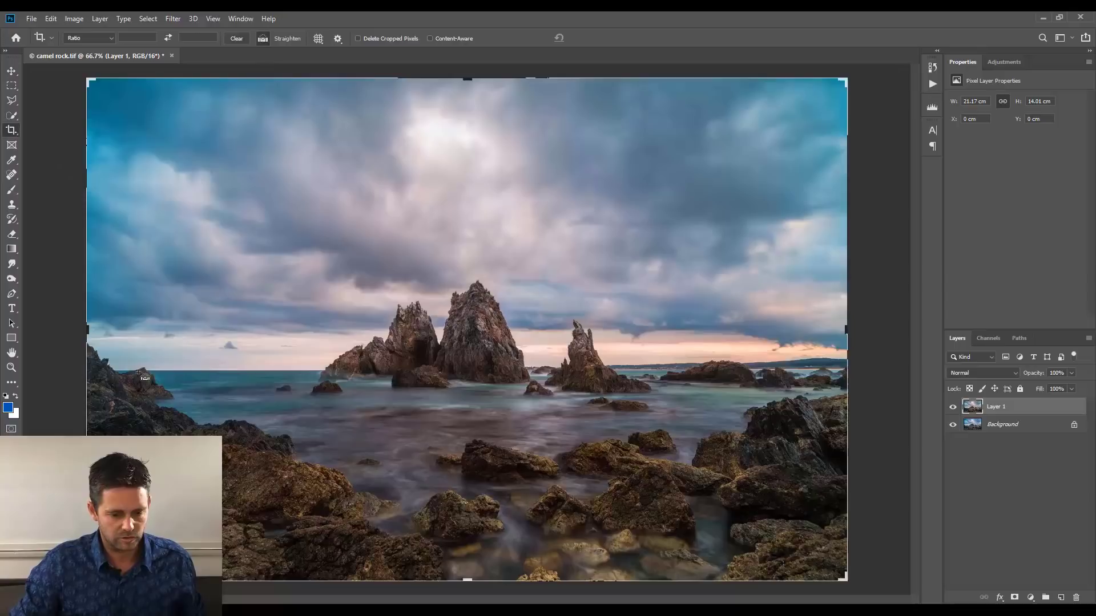
drag(122, 371, 588, 371)
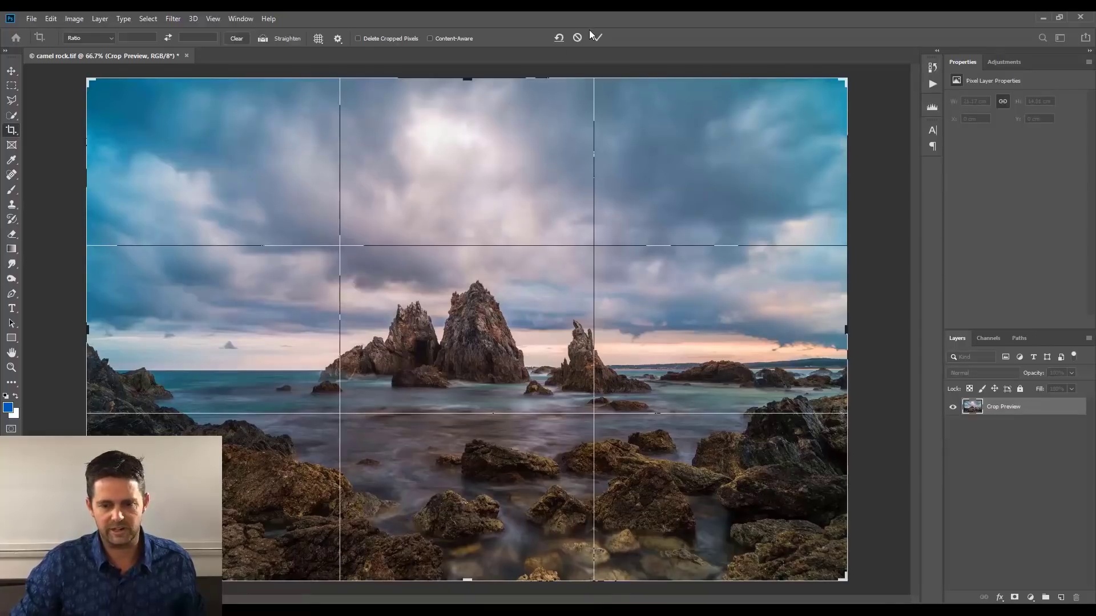
click(598, 44)
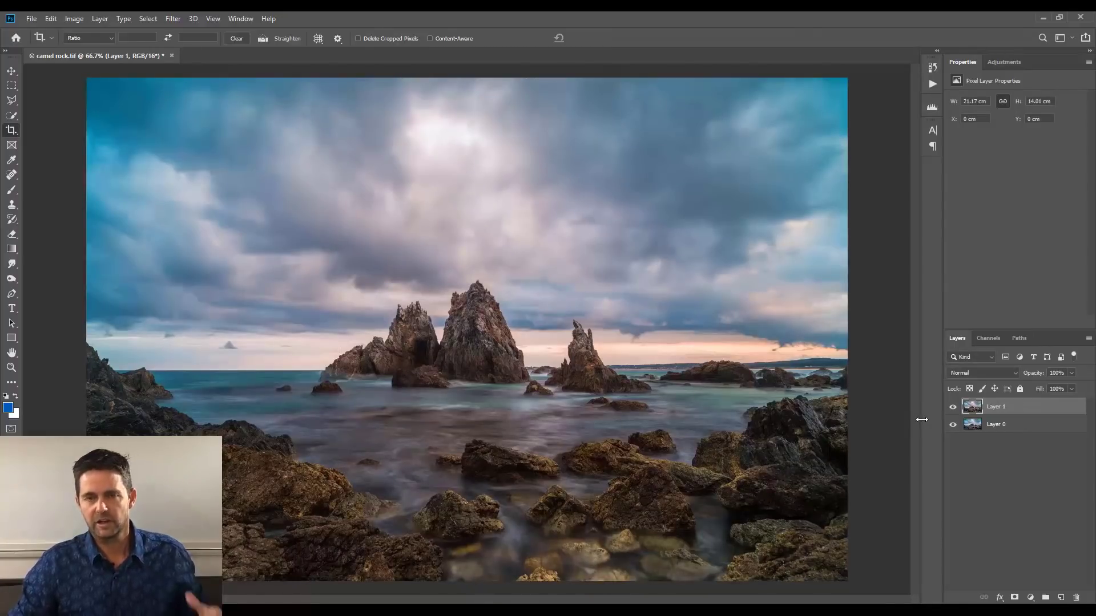
Add a Curves 1 adjustment layer with Auto correction and compare it against the uncorrected image.
click(1030, 597)
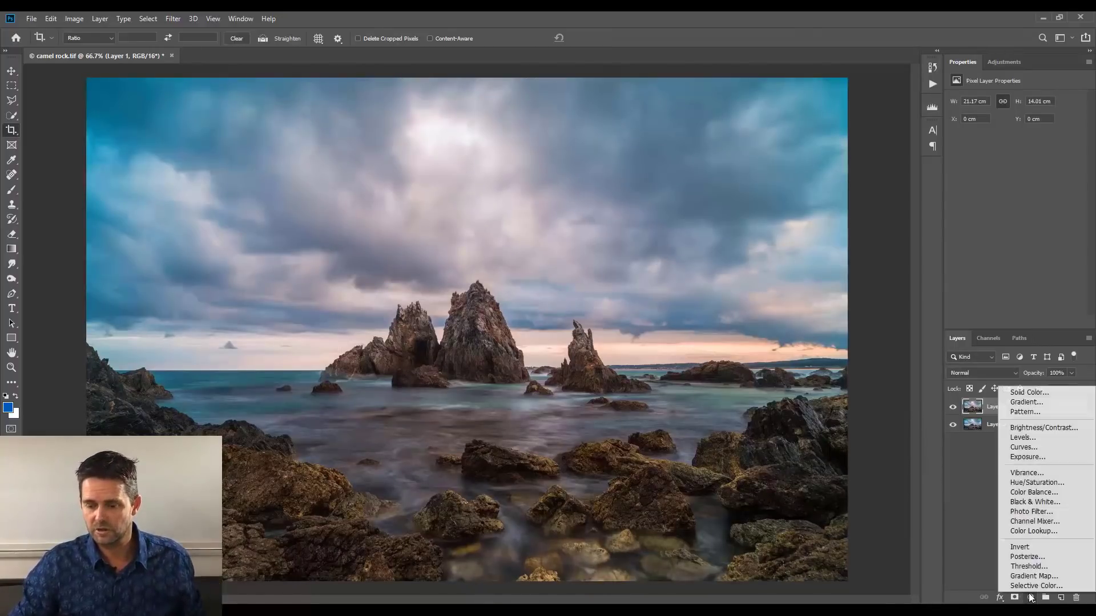
click(1032, 447)
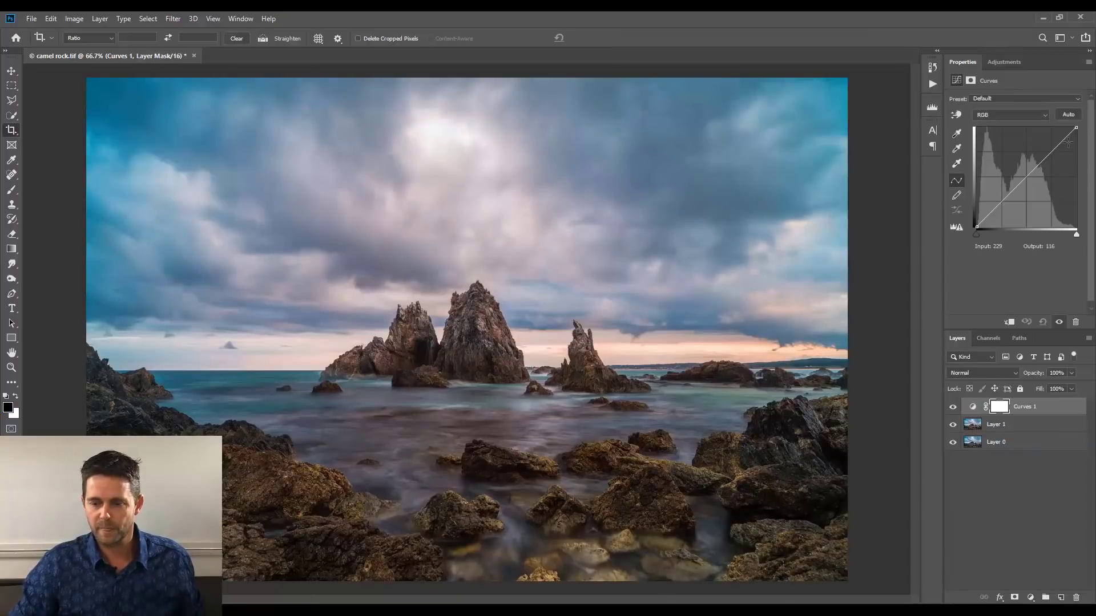
click(1068, 116)
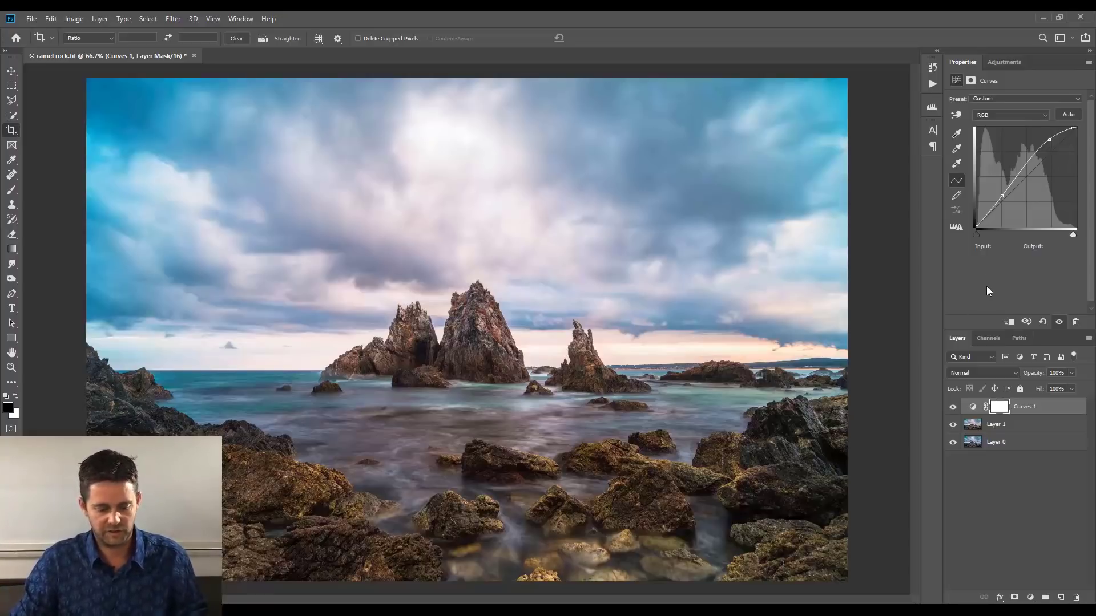
key(backslash)
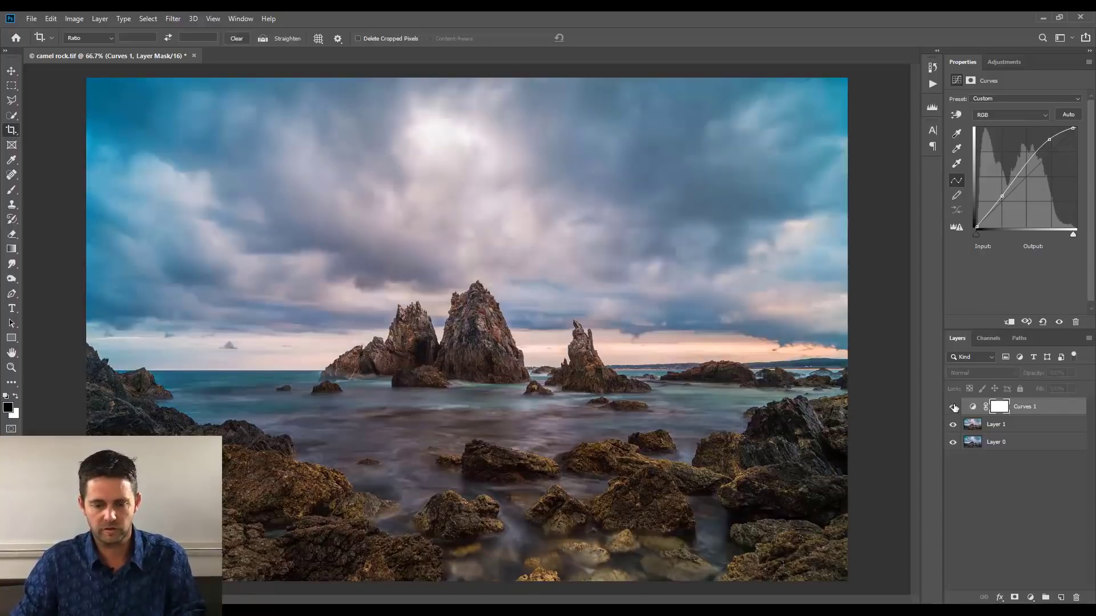
Set the Auto options to Enhance Brightness and Contrast, accept, and toggle Curves 1 to compare.
click(1068, 114)
alt+click(1070, 116)
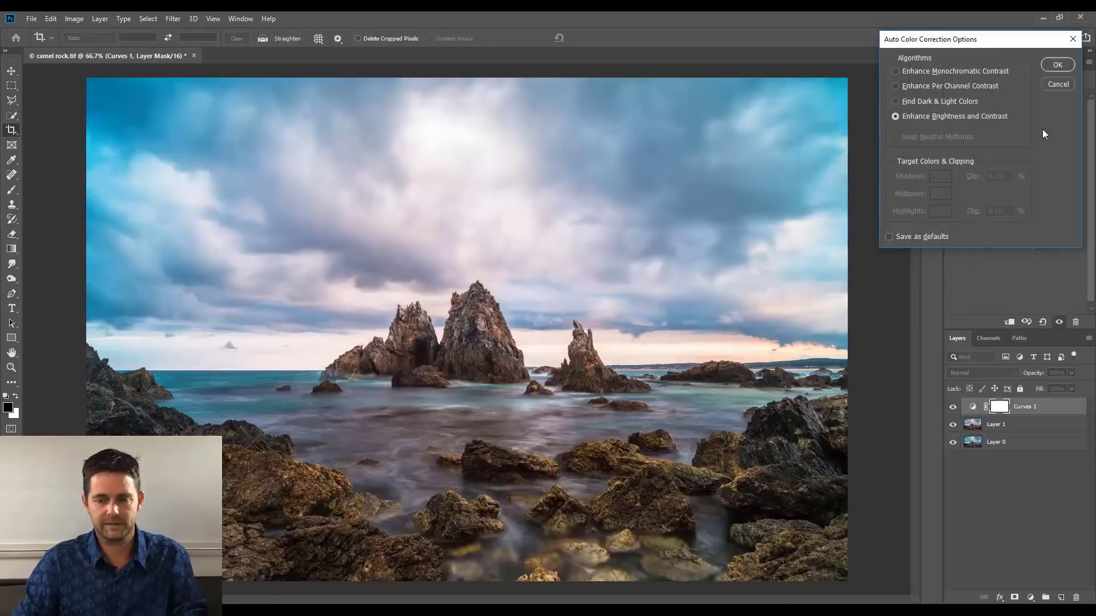
click(895, 72)
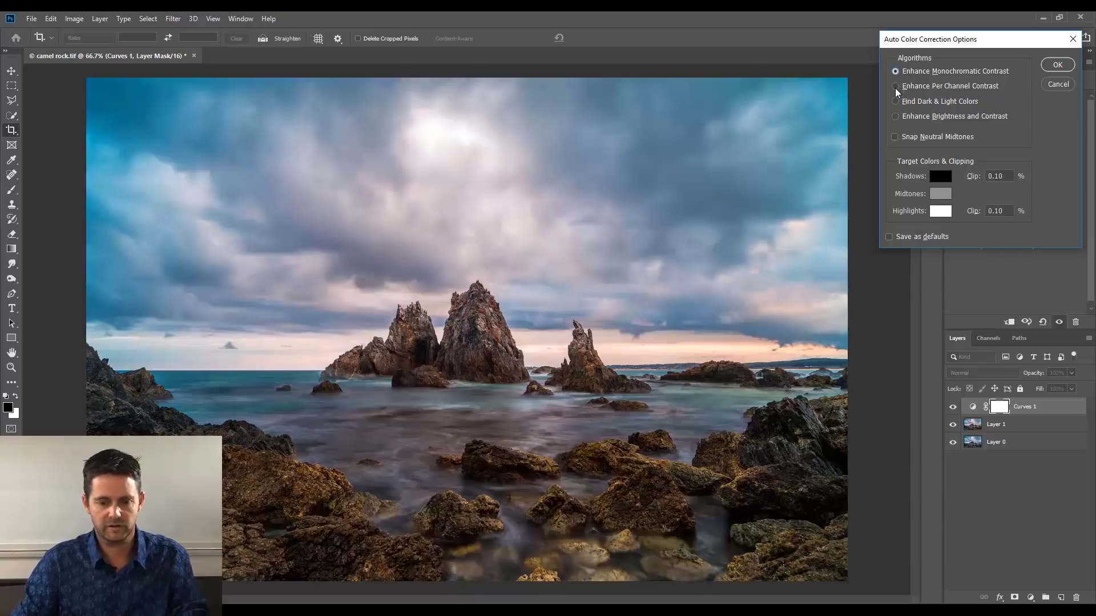
click(895, 117)
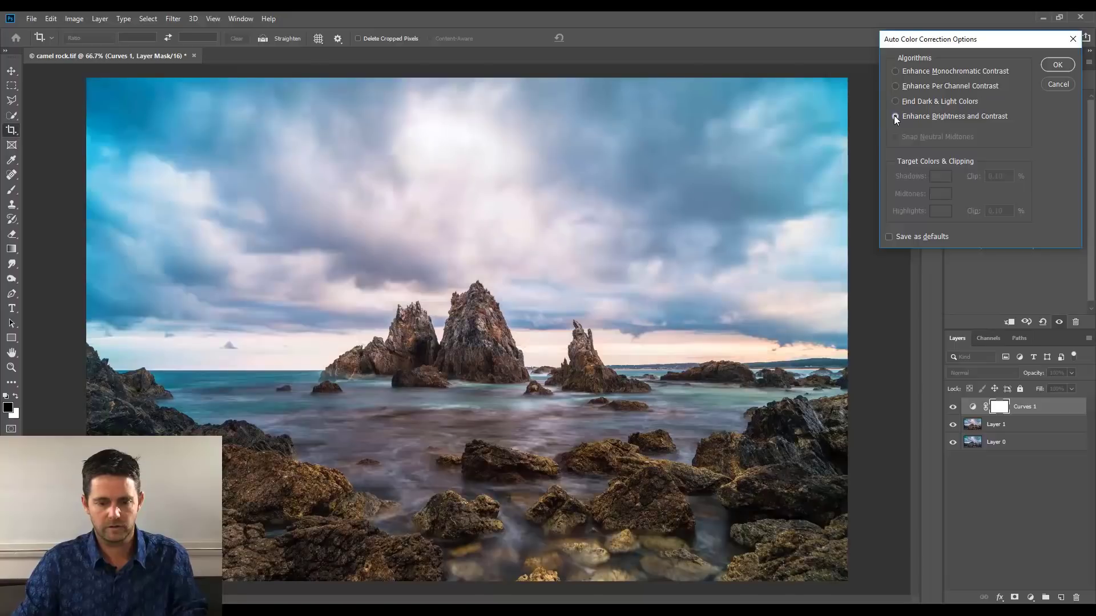
click(1056, 66)
click(951, 407)
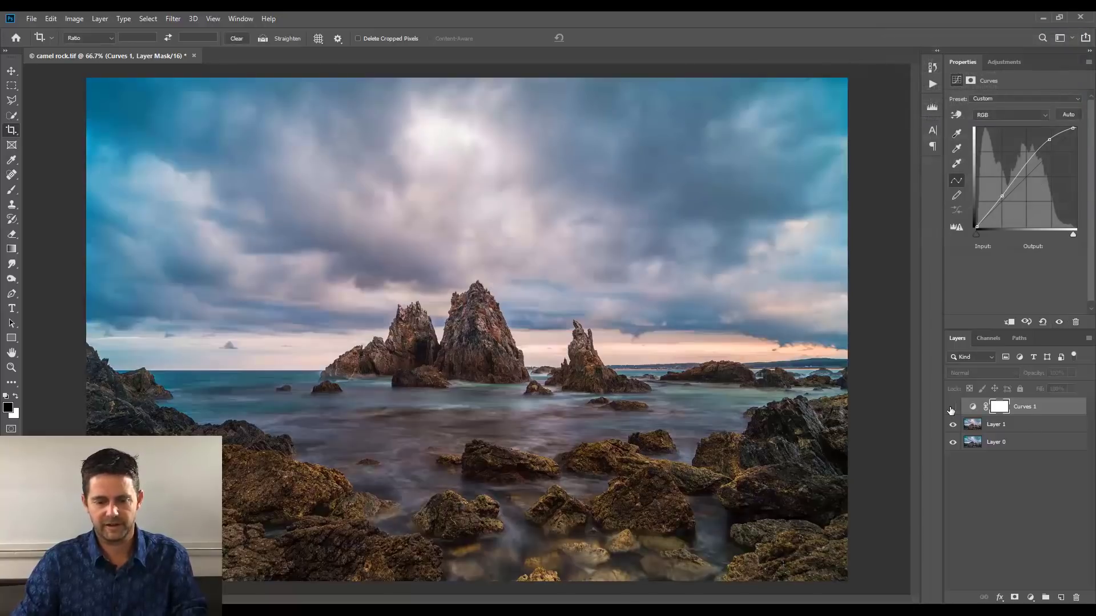
click(952, 406)
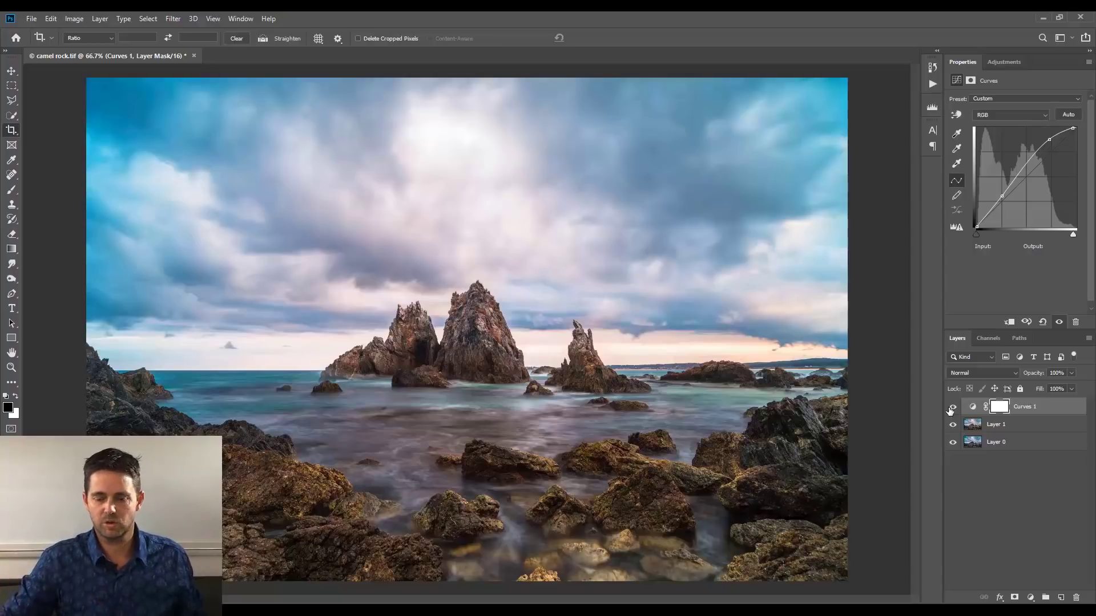
Add Curves 2 lifting input 107 to output 159, invert its mask, and ready a smaller white brush.
click(1030, 597)
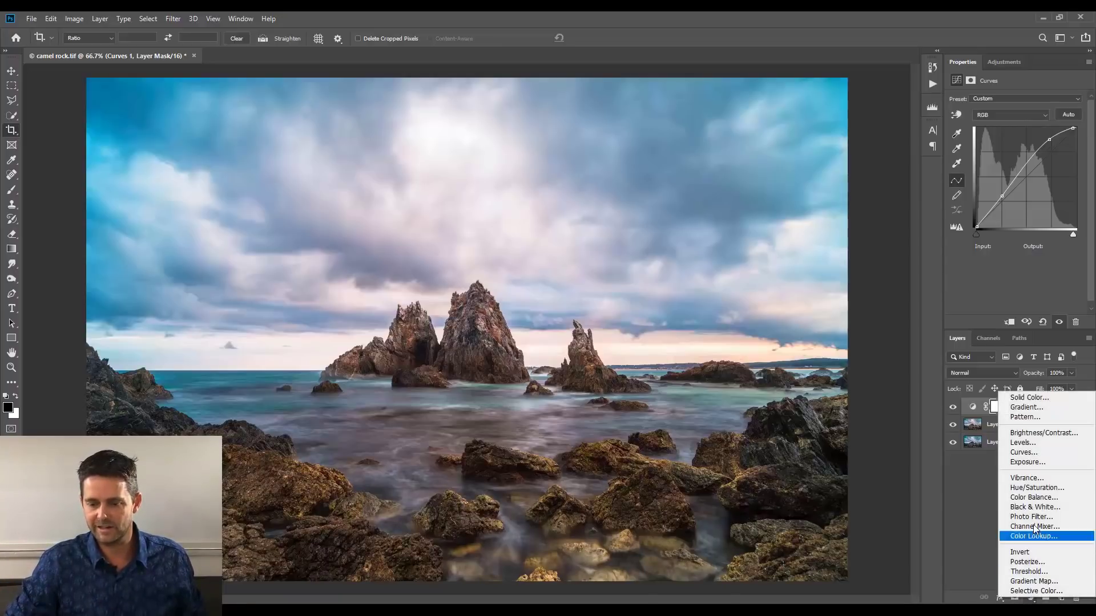
click(1032, 453)
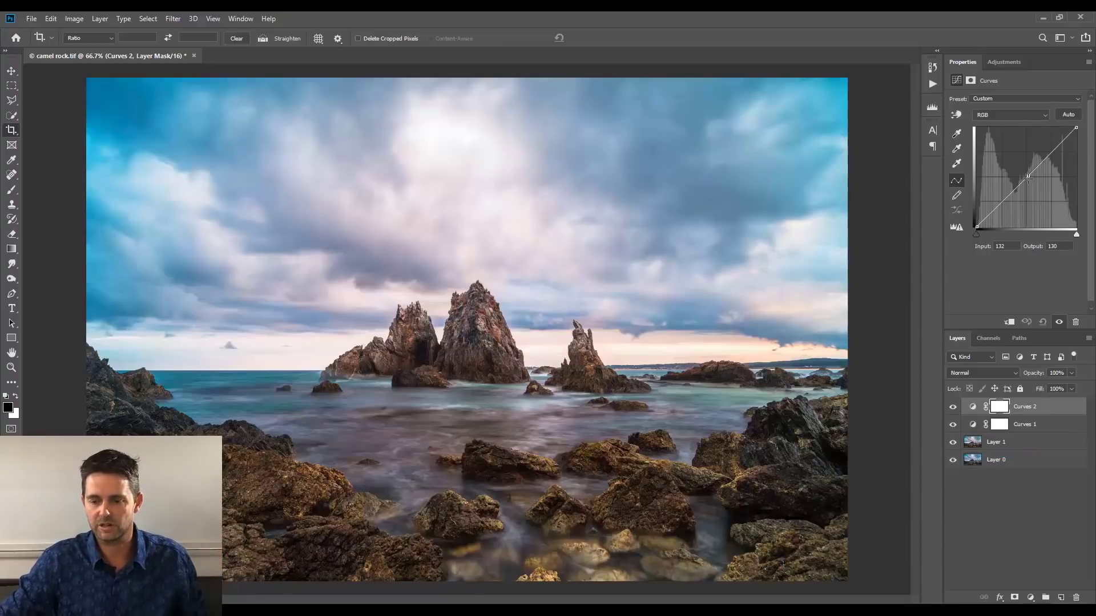
drag(1023, 173, 1018, 165)
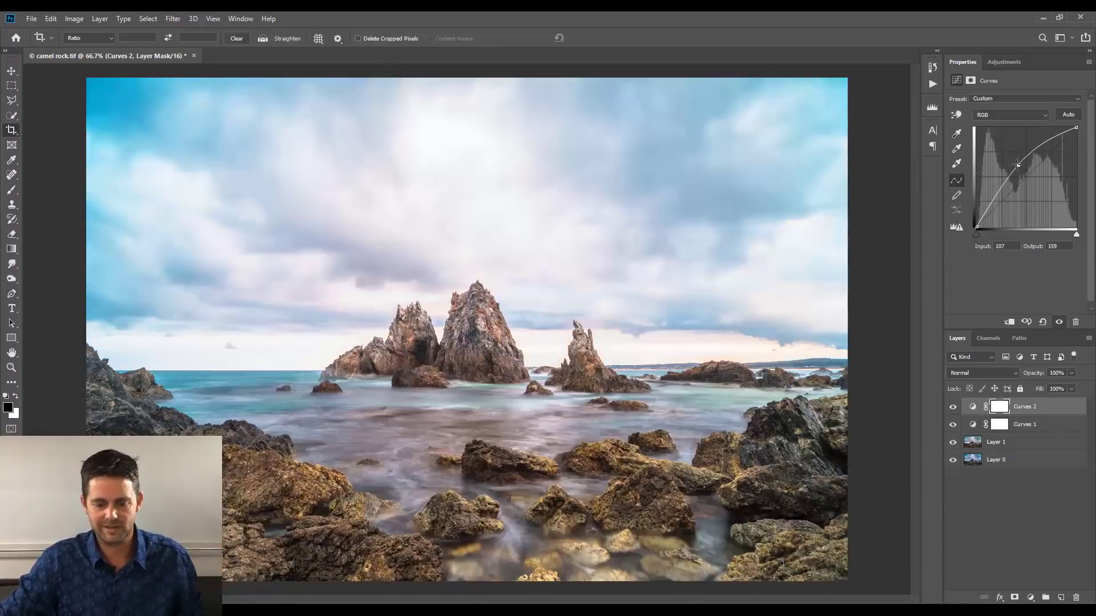
key(ctrl+i)
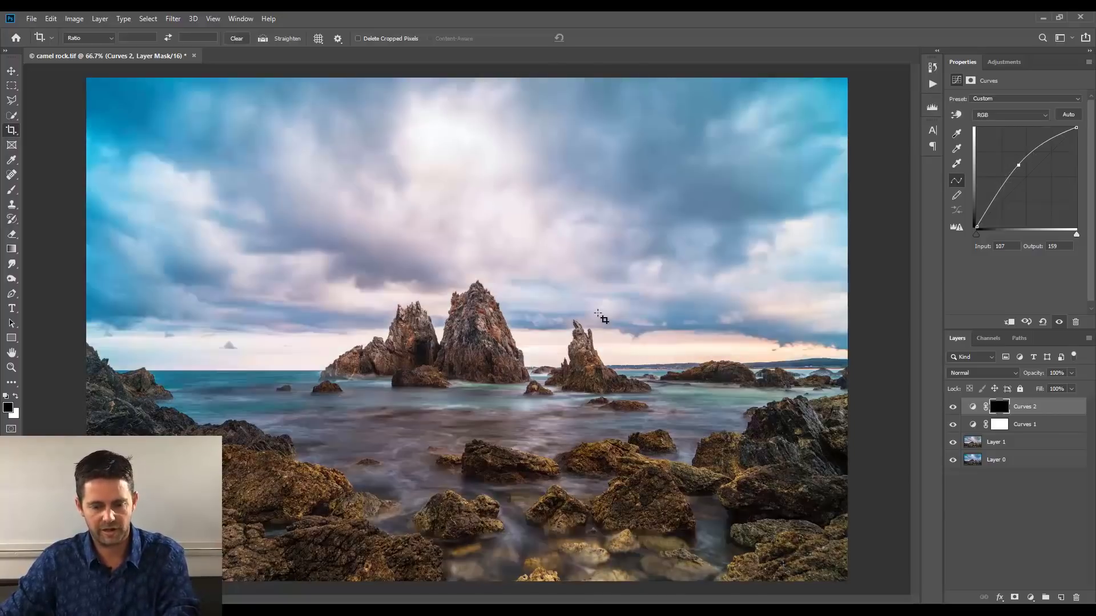
key(b)
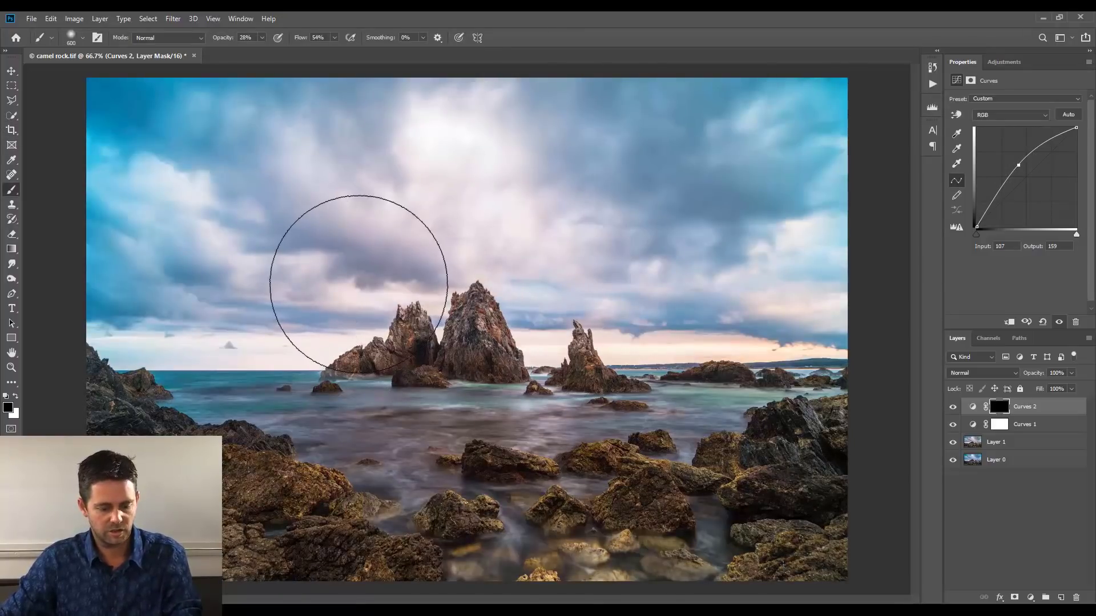
key(x)
key(bracketleft)
key(bracketleft)
key(bracketleft)
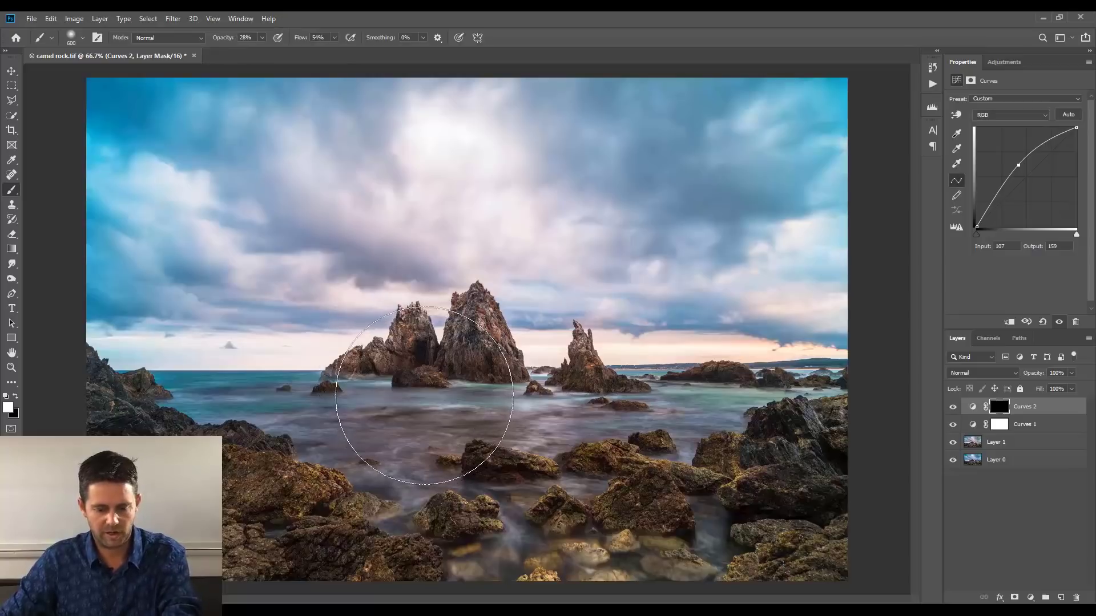
Paint the brightening onto the central rock stacks, right-hand rocks, water and a band of sky.
mouse_move(329, 344)
mouse_down()
mouse_move(564, 346)
mouse_move(349, 345)
mouse_move(472, 326)
mouse_move(429, 354)
mouse_move(232, 367)
mouse_up()
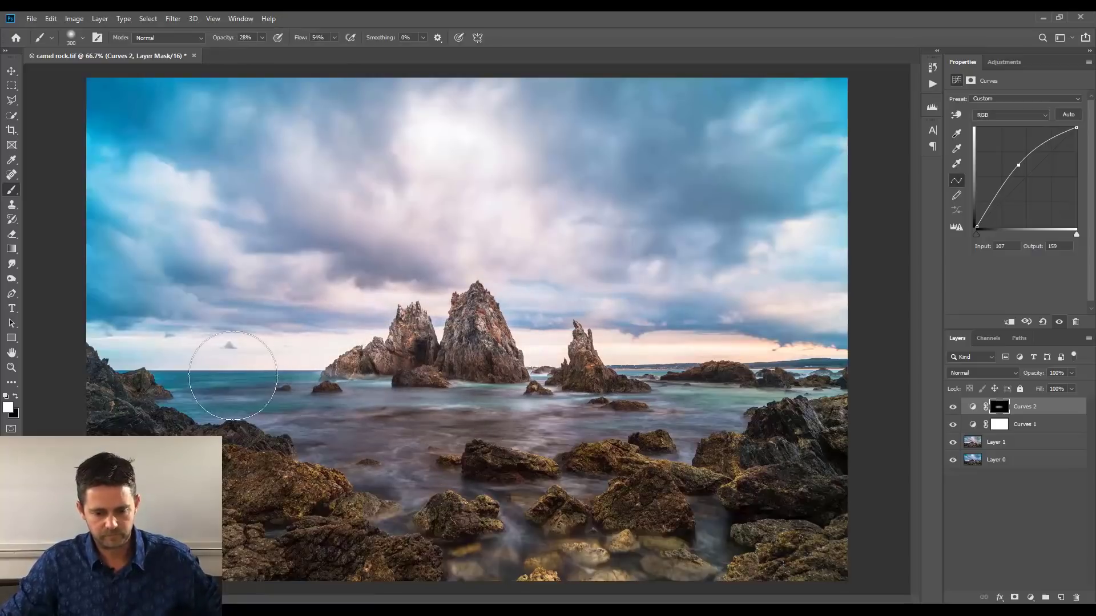
mouse_move(465, 301)
mouse_down()
mouse_move(597, 394)
mouse_move(599, 371)
mouse_move(763, 362)
mouse_up()
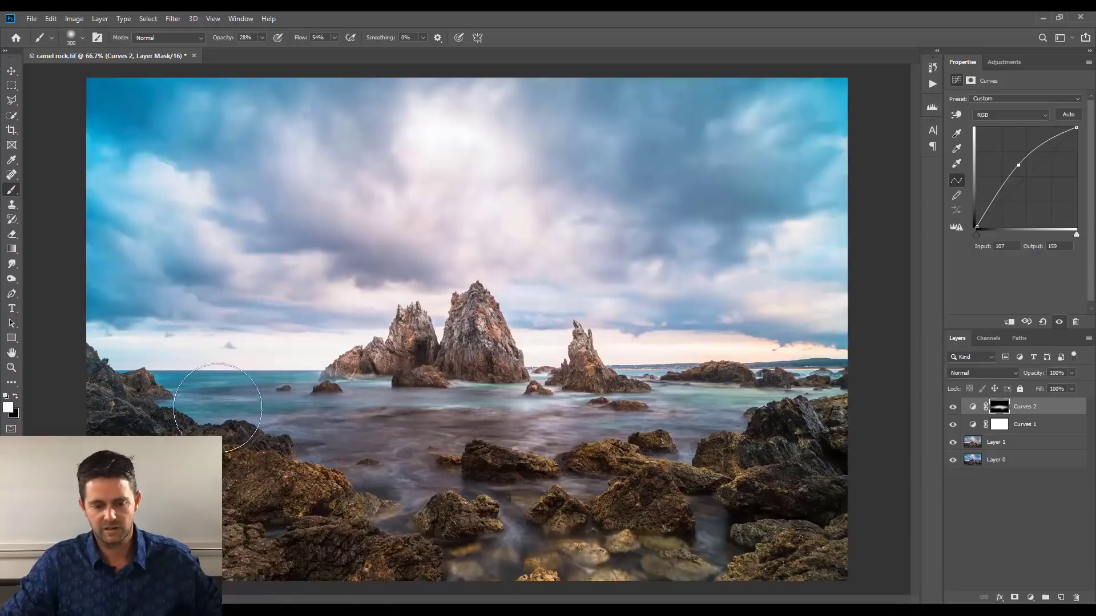
drag(218, 407, 705, 461)
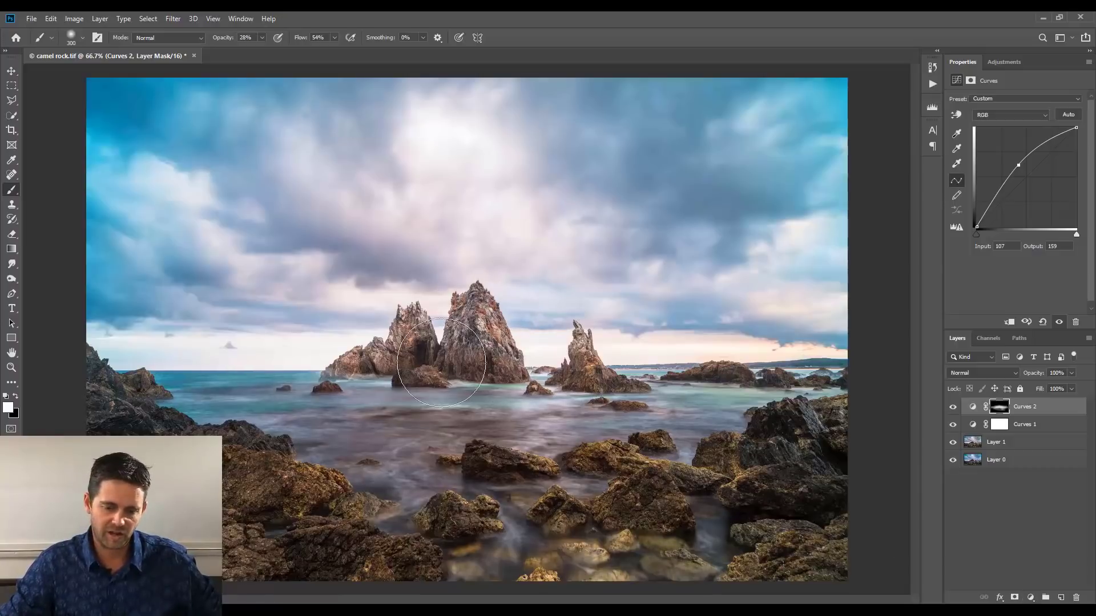
drag(563, 245, 677, 147)
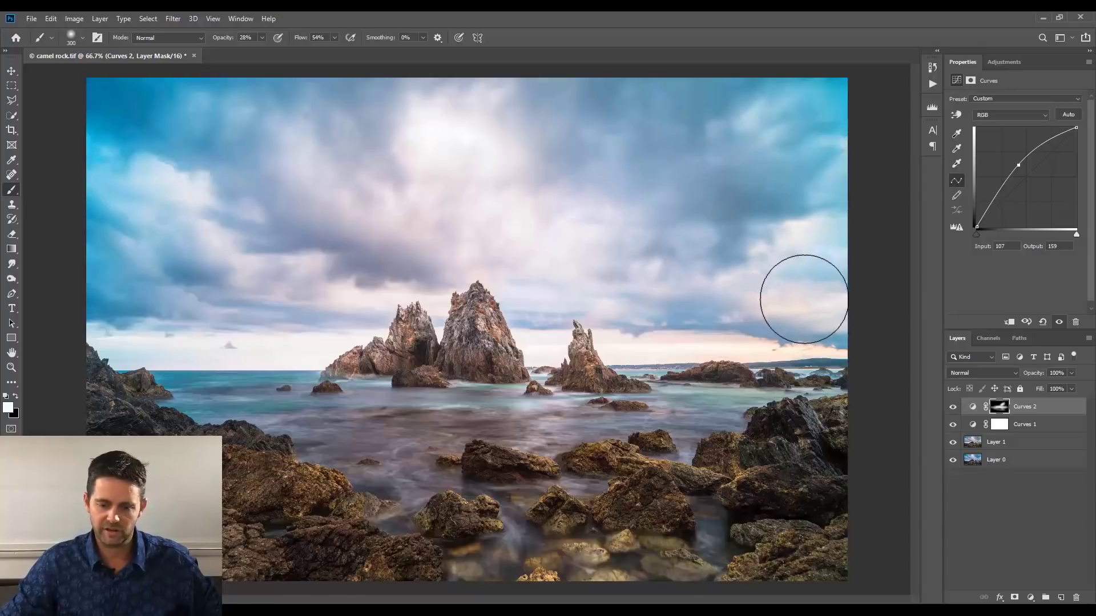
Add Curves 3 pulling the highlights down (255 to 54), invert its mask, and enlarge the brush.
click(1030, 597)
click(1034, 460)
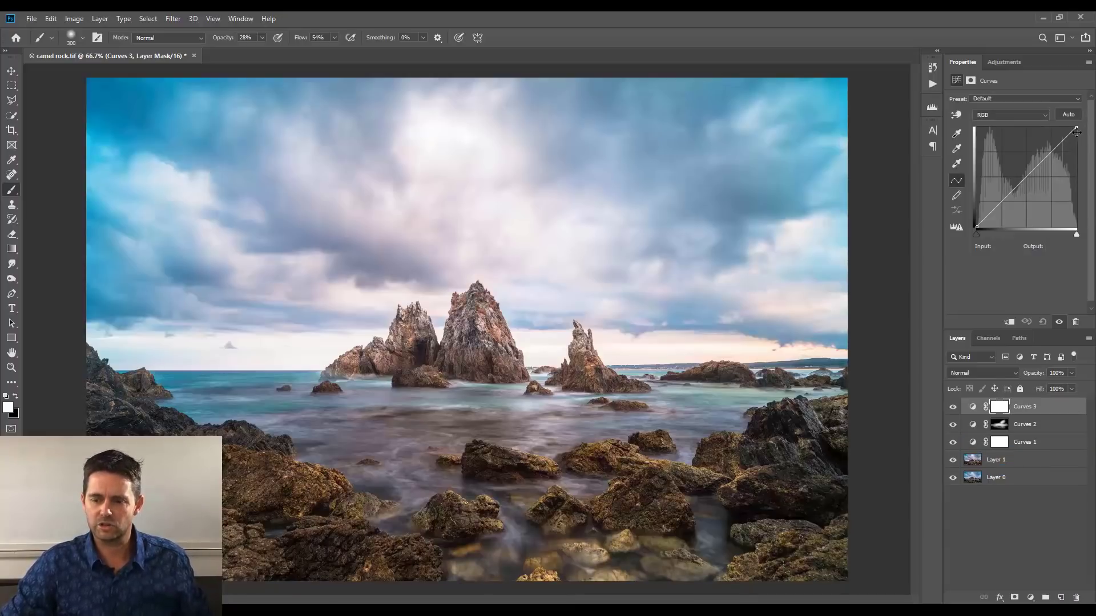
drag(1076, 130, 1093, 209)
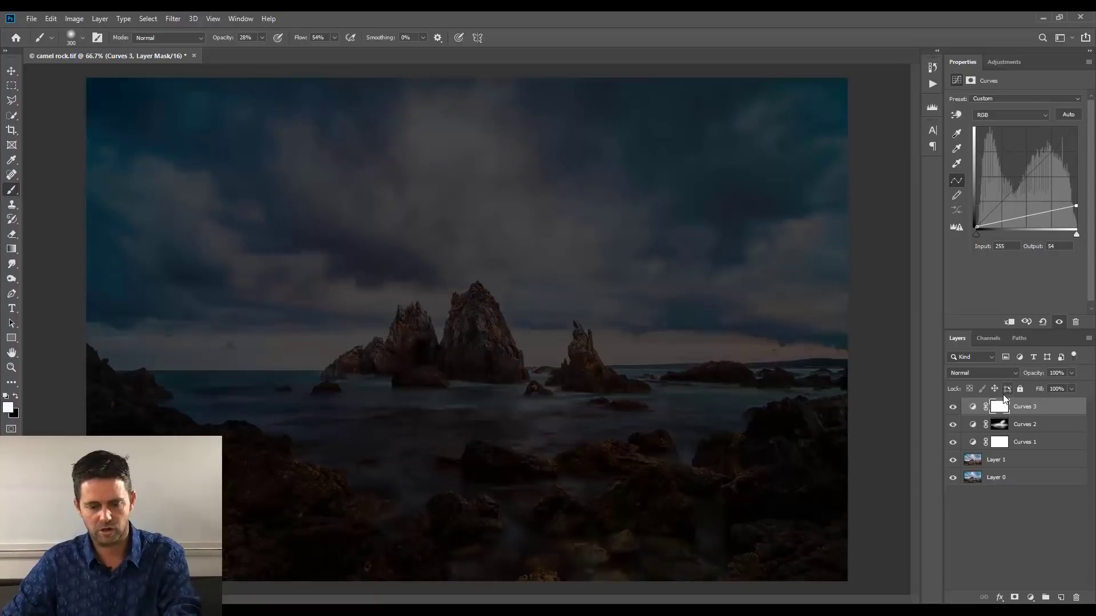
key(ctrl+i)
key(bracketright)
key(bracketright)
key(bracketright)
key(bracketright)
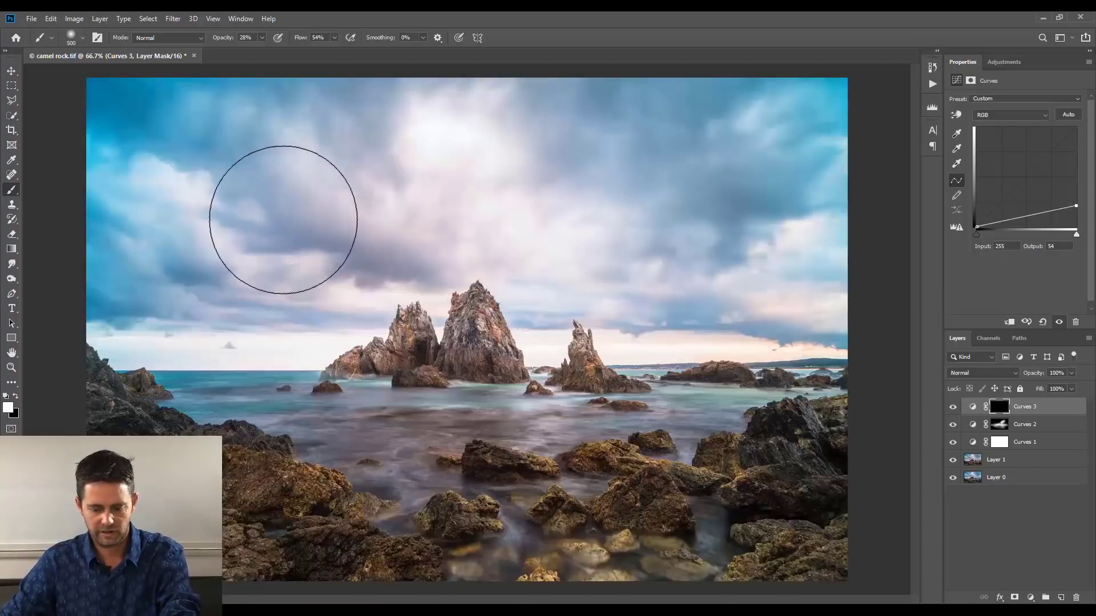
key(ctrl+minus)
key(bracketright)
key(bracketright)
key(bracketright)
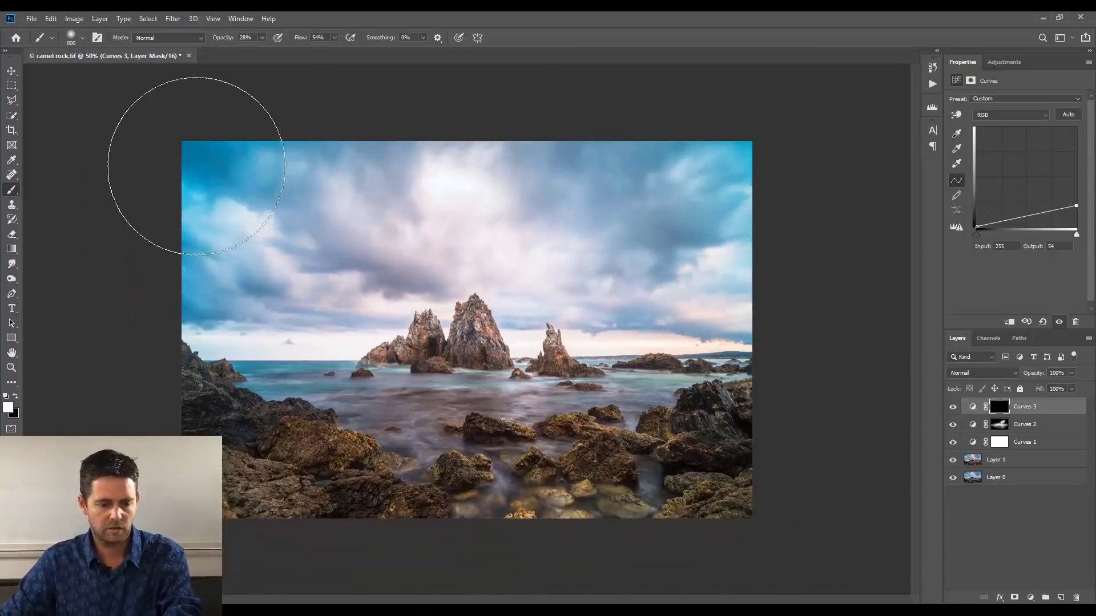
Paint the darkening over the sky, foreground rocks and upper-left sky, then remove it around the centre.
mouse_move(196, 166)
mouse_down()
mouse_move(597, 158)
mouse_move(348, 158)
mouse_move(744, 171)
mouse_move(749, 181)
mouse_move(709, 181)
mouse_move(824, 244)
mouse_move(732, 373)
mouse_move(703, 294)
mouse_move(709, 404)
mouse_up()
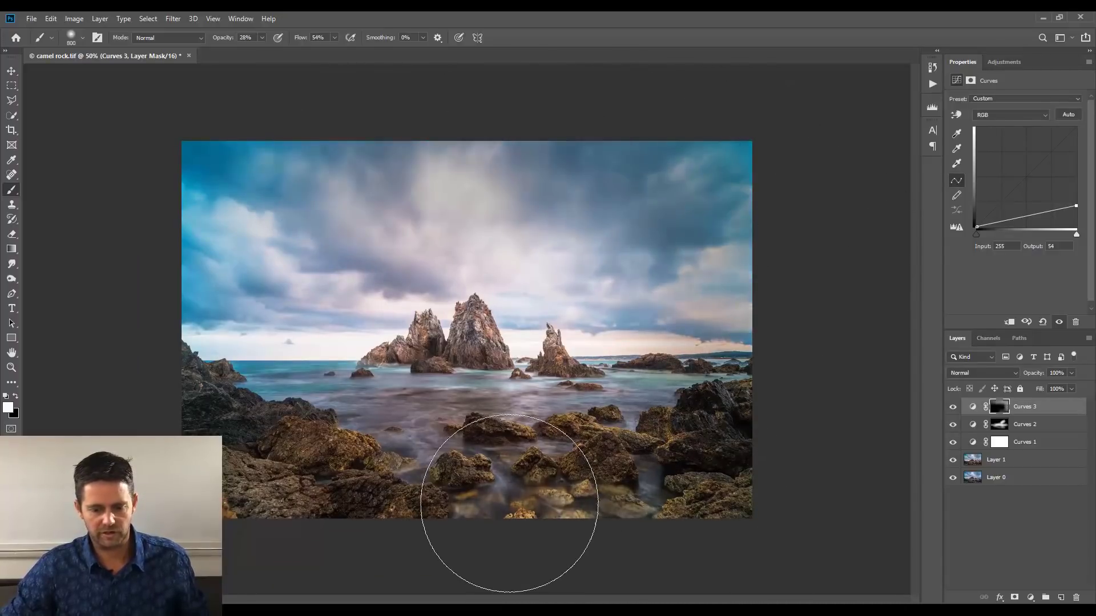
mouse_move(509, 504)
mouse_down()
mouse_move(249, 493)
mouse_move(132, 406)
mouse_move(345, 504)
mouse_move(440, 510)
mouse_move(371, 505)
mouse_move(661, 468)
mouse_move(805, 418)
mouse_move(795, 331)
mouse_move(653, 237)
mouse_move(739, 197)
mouse_move(569, 201)
mouse_move(797, 173)
mouse_move(461, 157)
mouse_move(127, 163)
mouse_move(298, 163)
mouse_move(160, 241)
mouse_move(69, 274)
mouse_move(258, 275)
mouse_move(96, 305)
mouse_move(291, 322)
mouse_move(182, 416)
mouse_up()
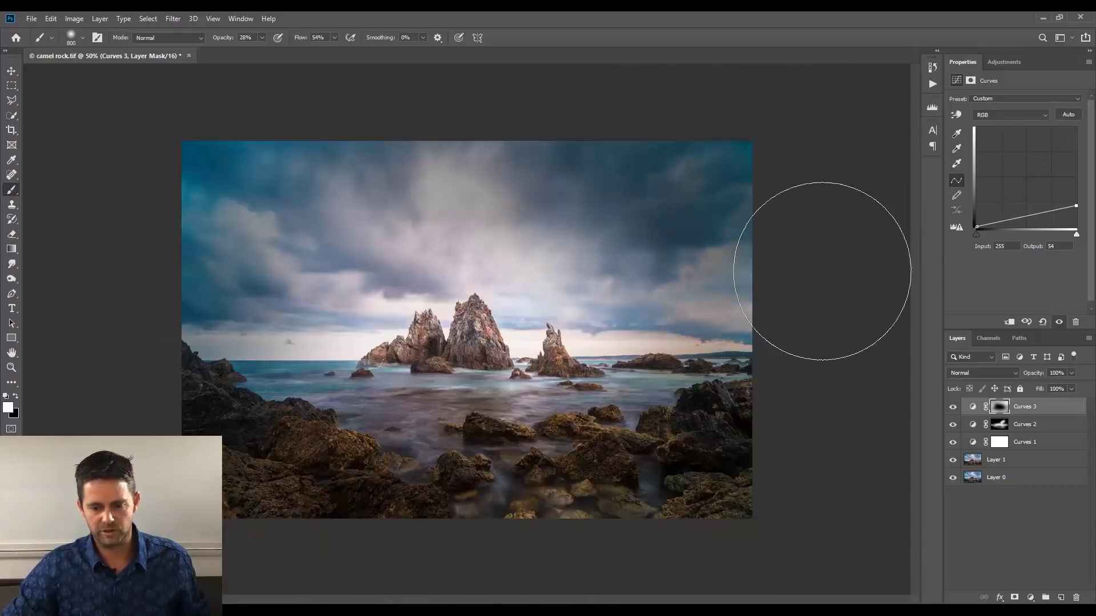
mouse_move(269, 150)
mouse_down()
mouse_move(256, 179)
mouse_move(165, 220)
mouse_move(184, 238)
mouse_move(256, 250)
mouse_move(221, 256)
mouse_up()
key(bracketleft)
key(bracketleft)
key(bracketleft)
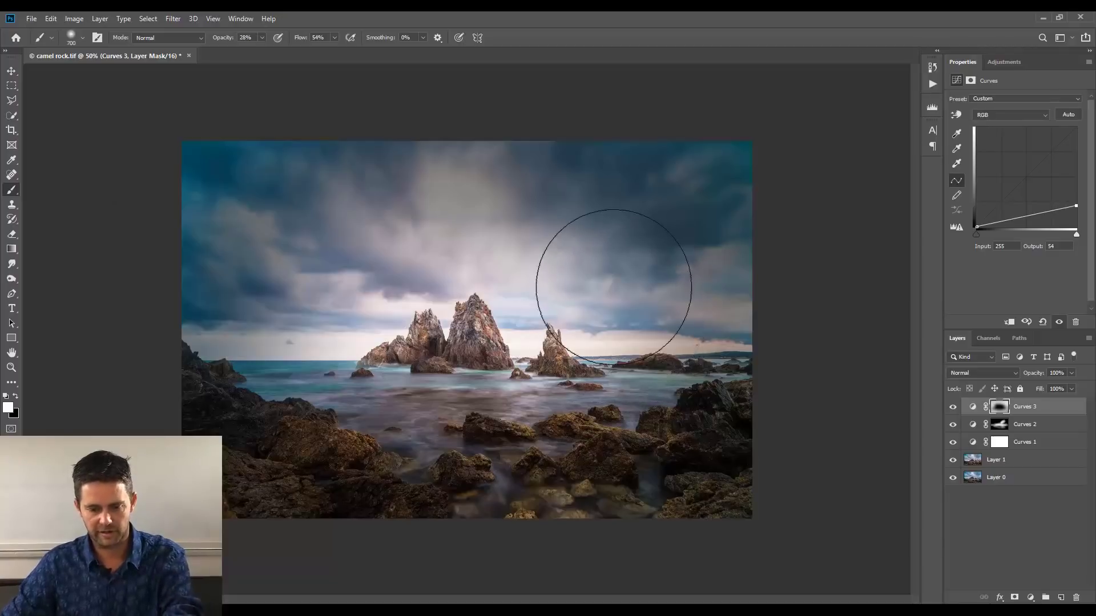
key(x)
mouse_move(578, 248)
mouse_down()
mouse_move(524, 259)
mouse_move(583, 214)
mouse_move(537, 260)
mouse_up()
key(bracketright)
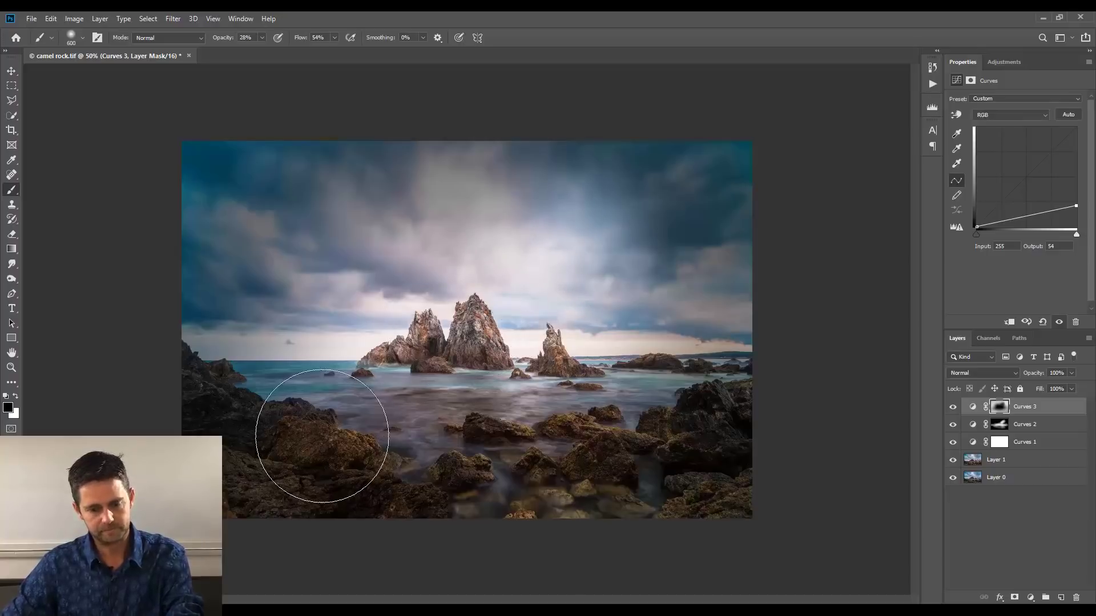
Darken the top, upper-right and right-middle sky while keeping the sky near the right horizon lighter.
key(x)
mouse_move(520, 162)
mouse_down()
mouse_move(398, 213)
mouse_move(477, 151)
mouse_move(445, 147)
mouse_up()
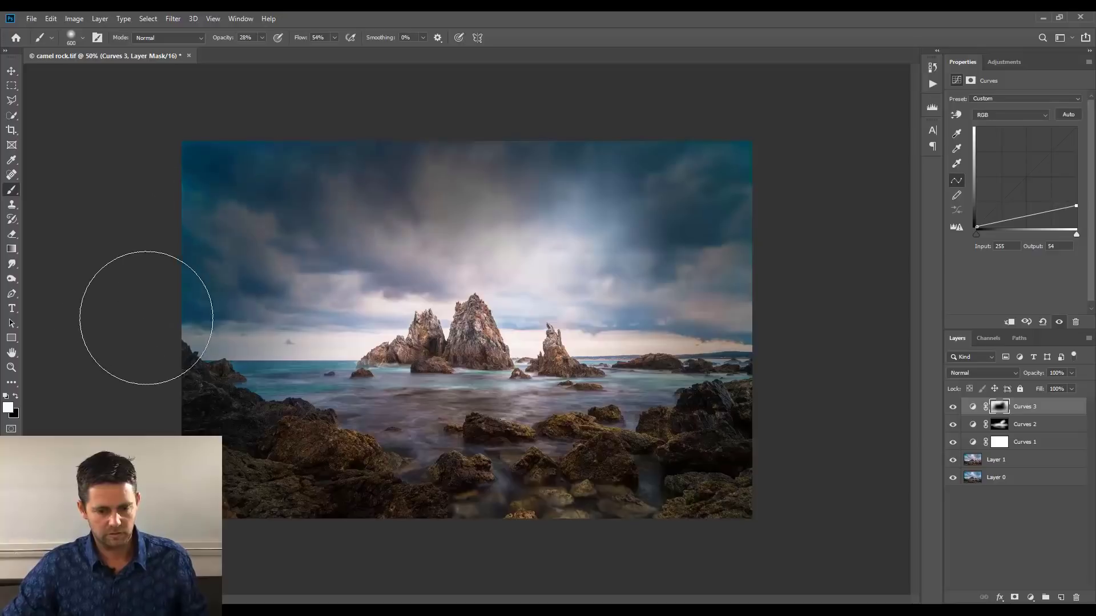
mouse_move(636, 141)
mouse_down()
mouse_move(786, 246)
mouse_move(753, 311)
mouse_up()
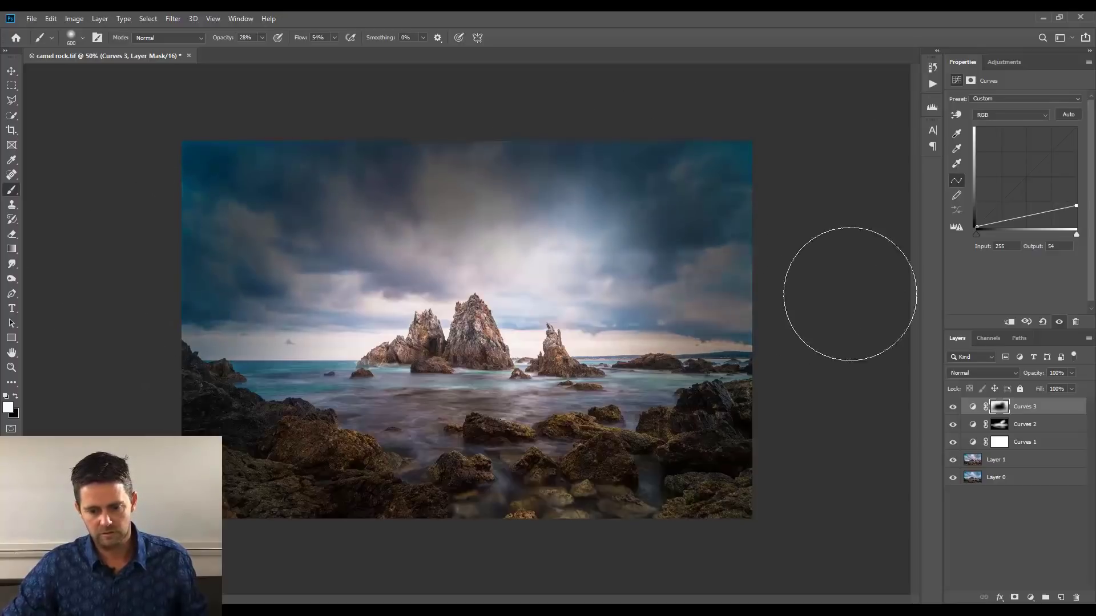
mouse_move(848, 288)
mouse_down()
mouse_move(656, 303)
mouse_move(612, 288)
mouse_move(654, 304)
mouse_move(758, 292)
mouse_up()
key(x)
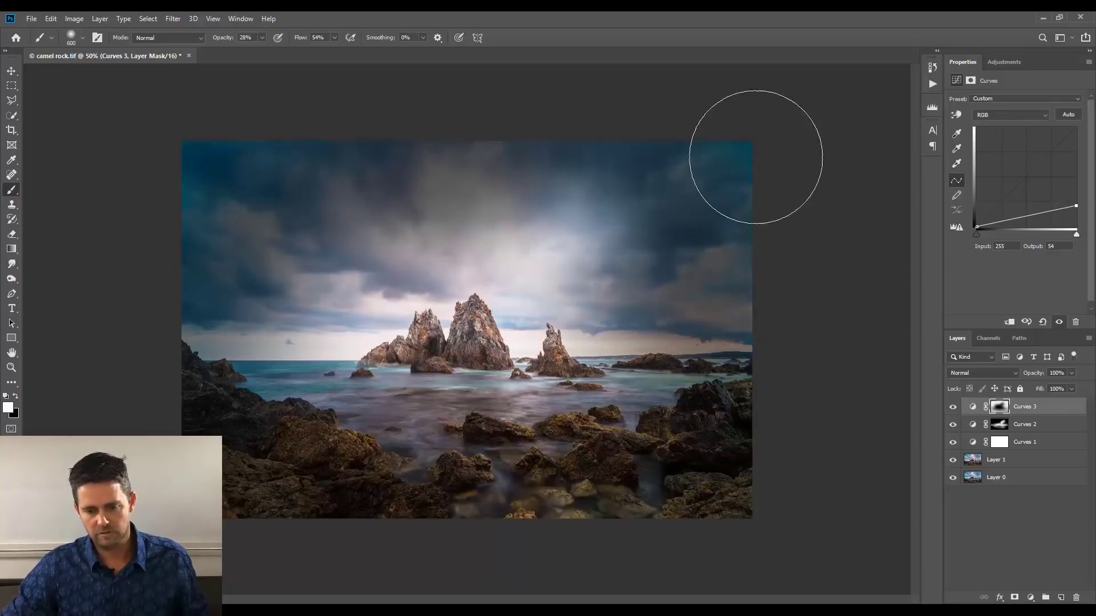
drag(619, 323, 771, 323)
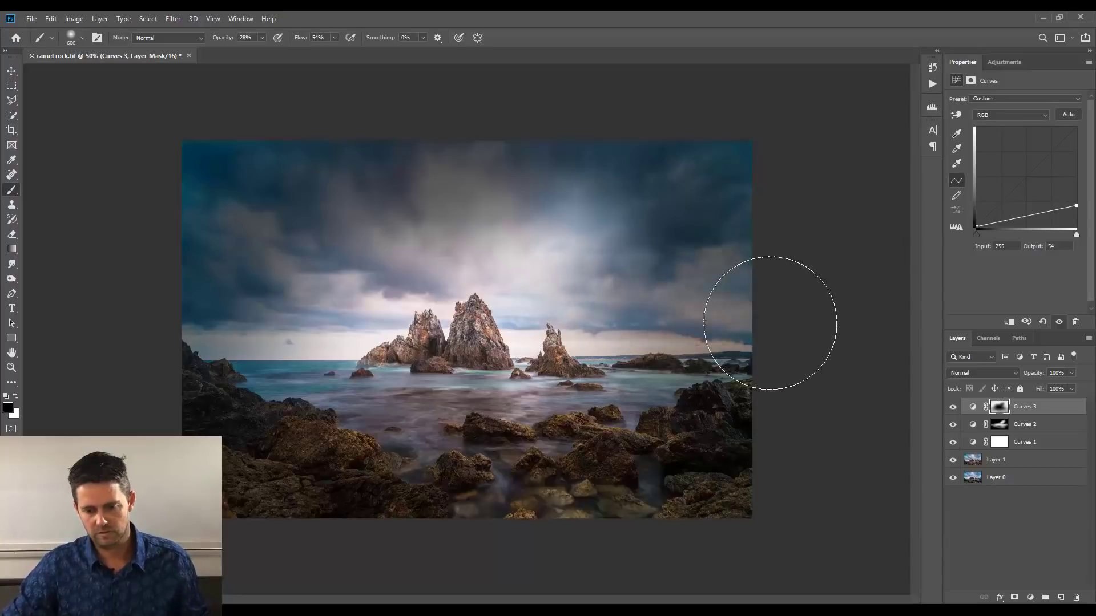
key(x)
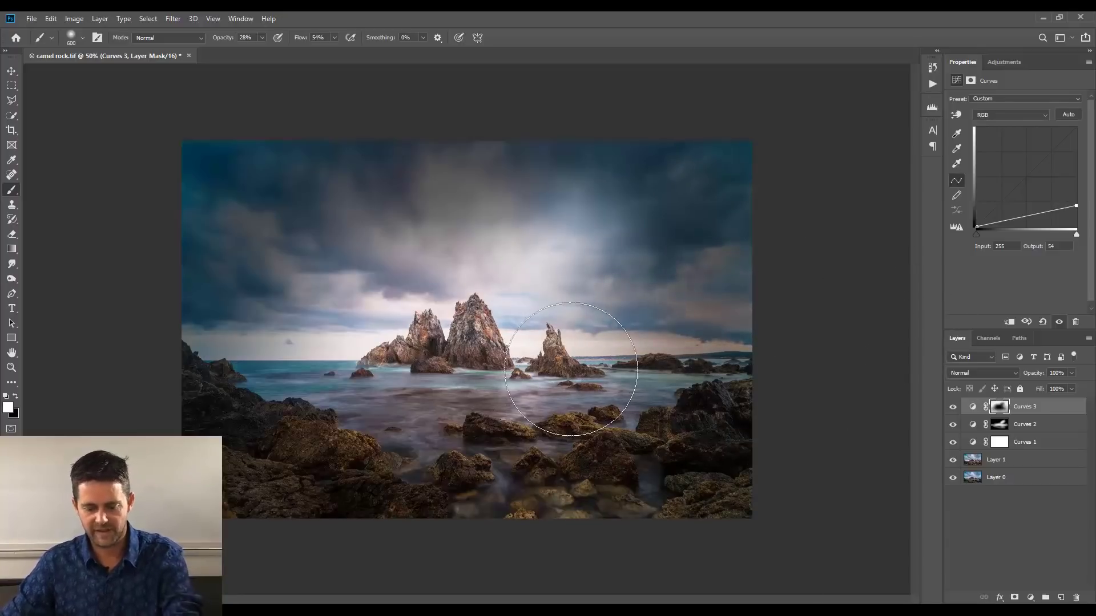
key(ctrl+plus)
key(ctrl+plus)
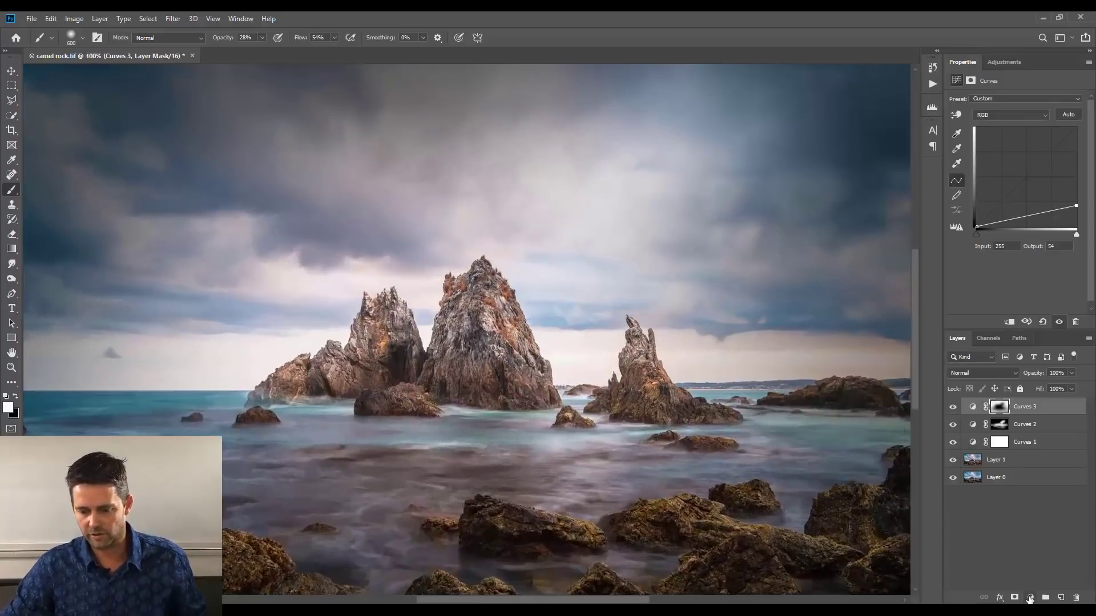
Add Curves 4 lifting input 118 to output 174 and invert its mask.
click(1029, 598)
click(1033, 455)
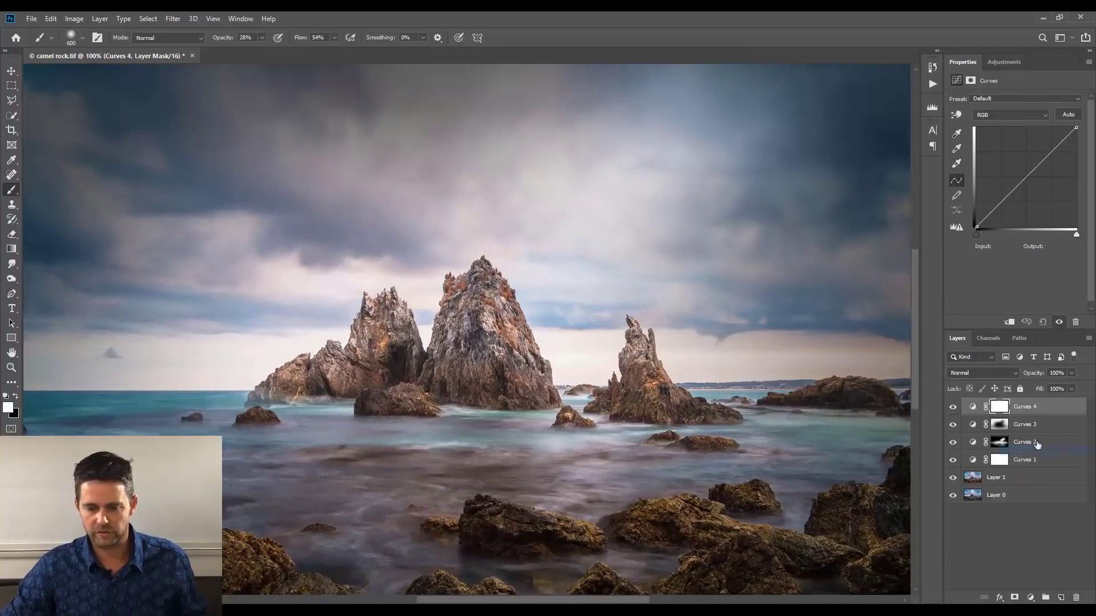
drag(1031, 170, 1023, 161)
key(ctrl+i)
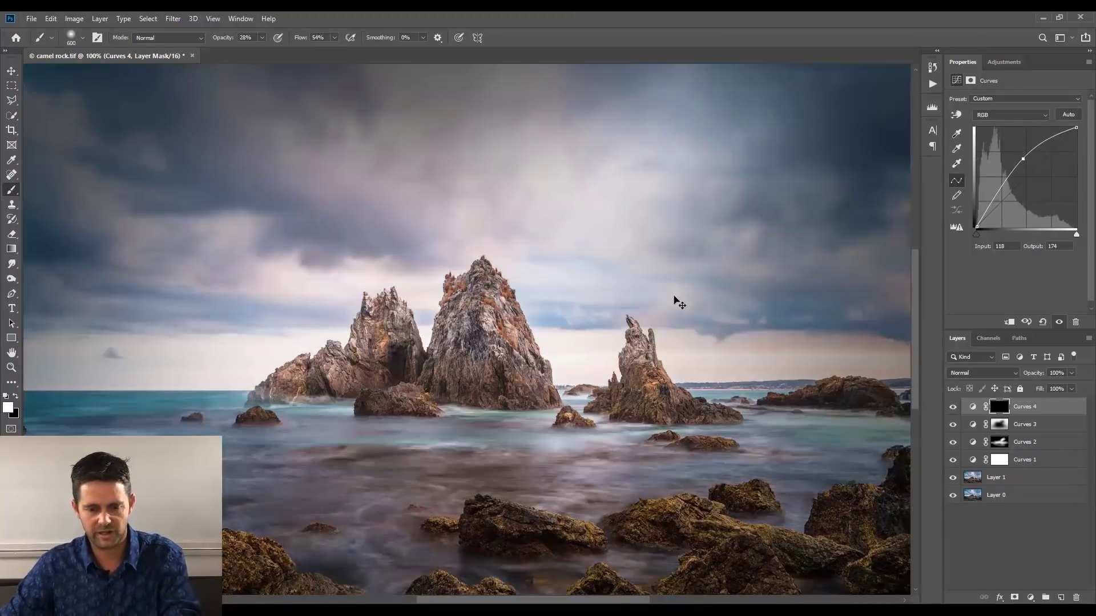
key(bracketleft)
key(bracketleft)
key(bracketleft)
key(bracketleft)
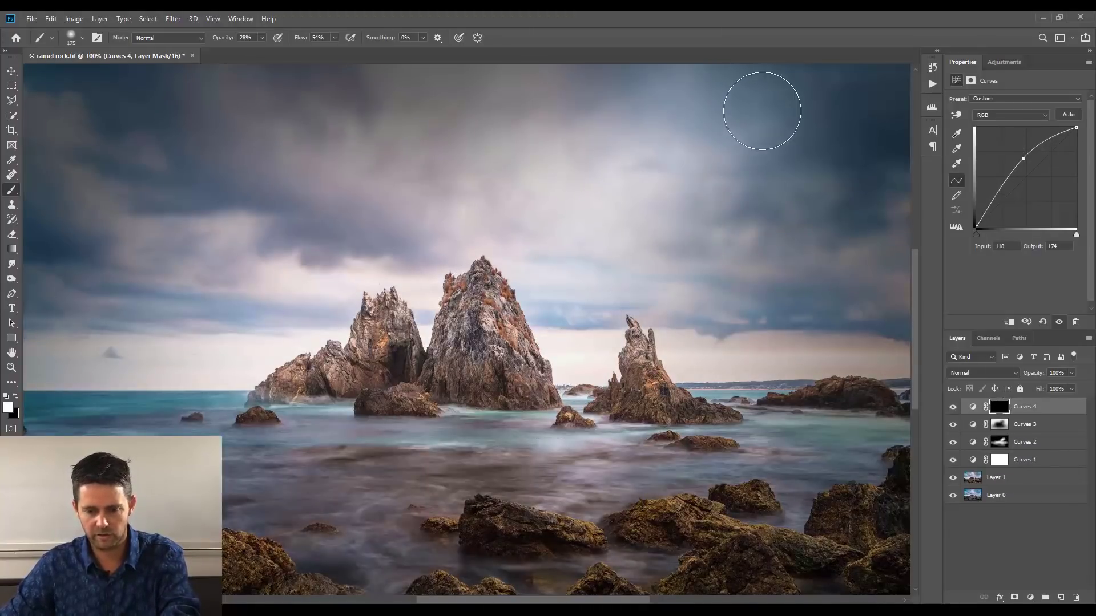
Paint the brightening onto the tall spire's flank and the right rock pinnacle, then compare.
drag(485, 281, 540, 369)
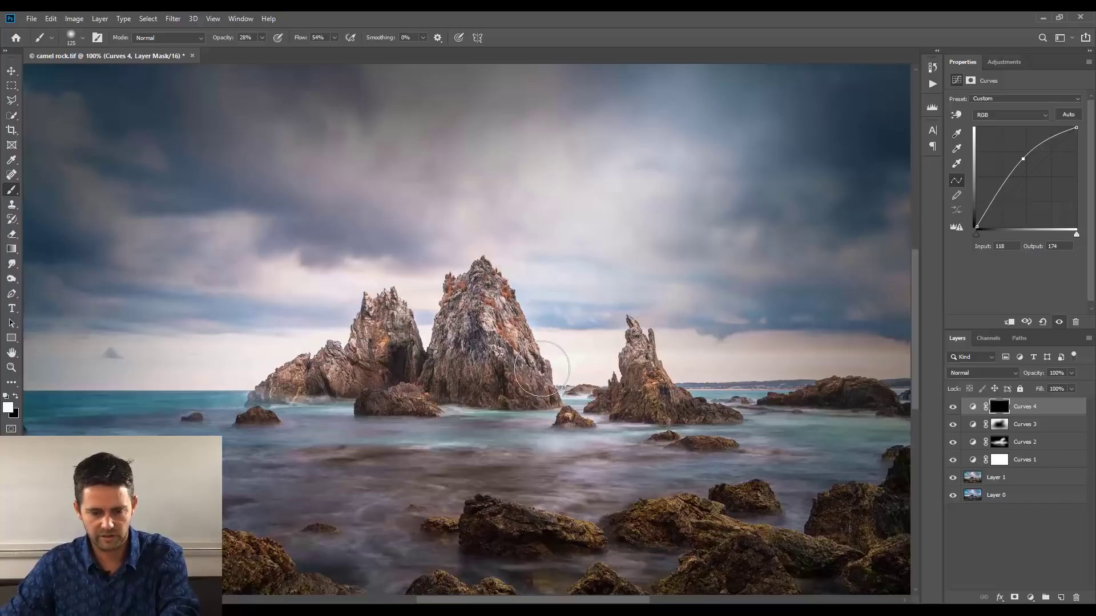
drag(497, 294, 521, 364)
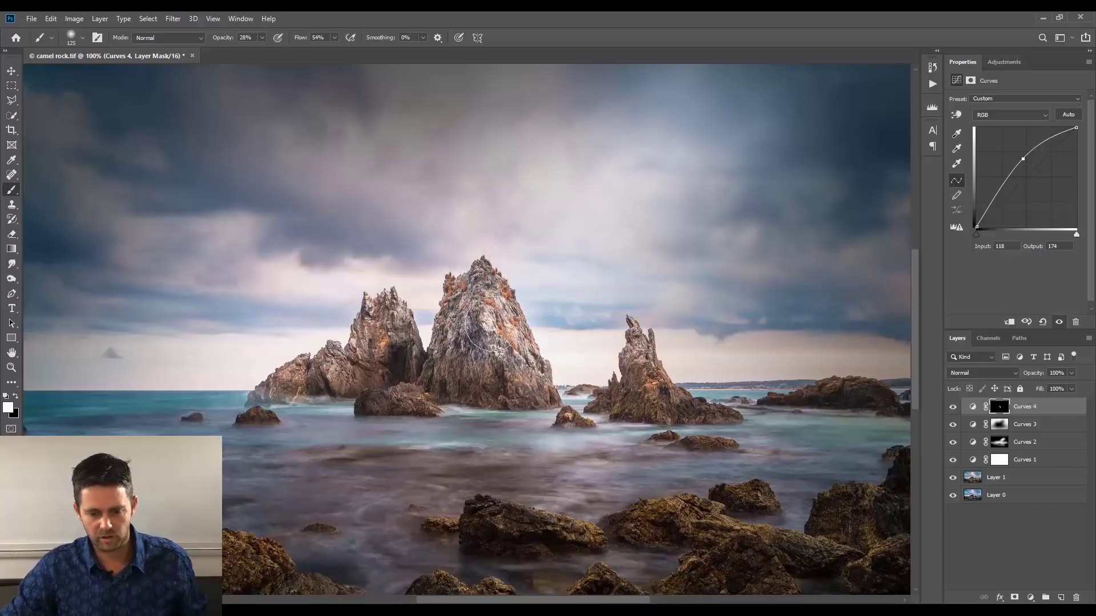
key(bracketleft)
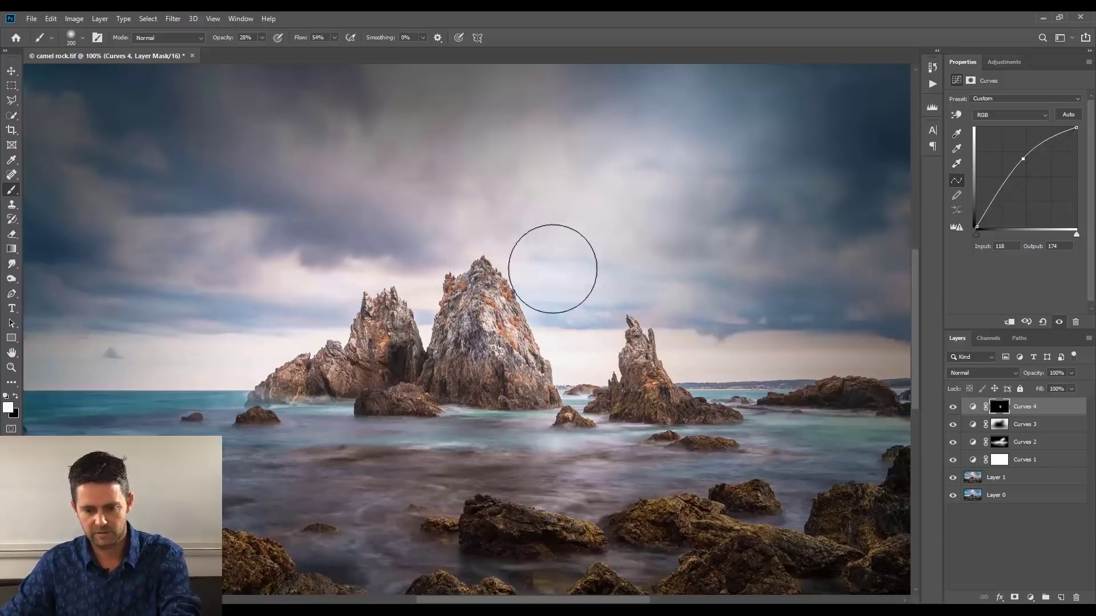
mouse_move(678, 343)
mouse_down()
mouse_move(694, 382)
mouse_move(668, 365)
mouse_move(683, 384)
mouse_move(696, 363)
mouse_move(685, 330)
mouse_up()
key(bracketright)
key(bracketright)
key(bracketright)
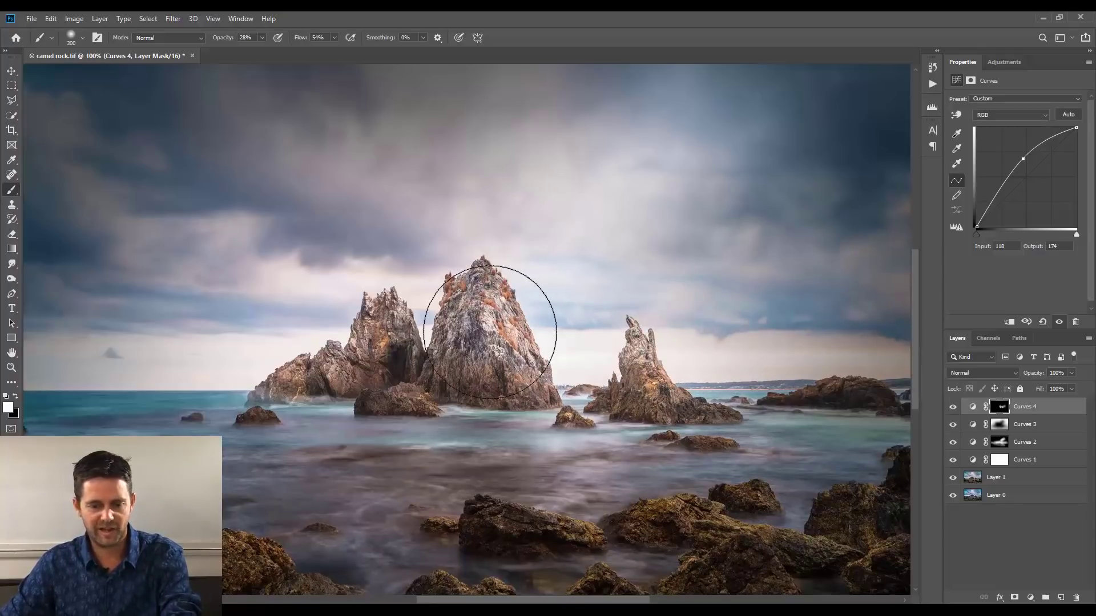
key(bracketleft)
key(bracketleft)
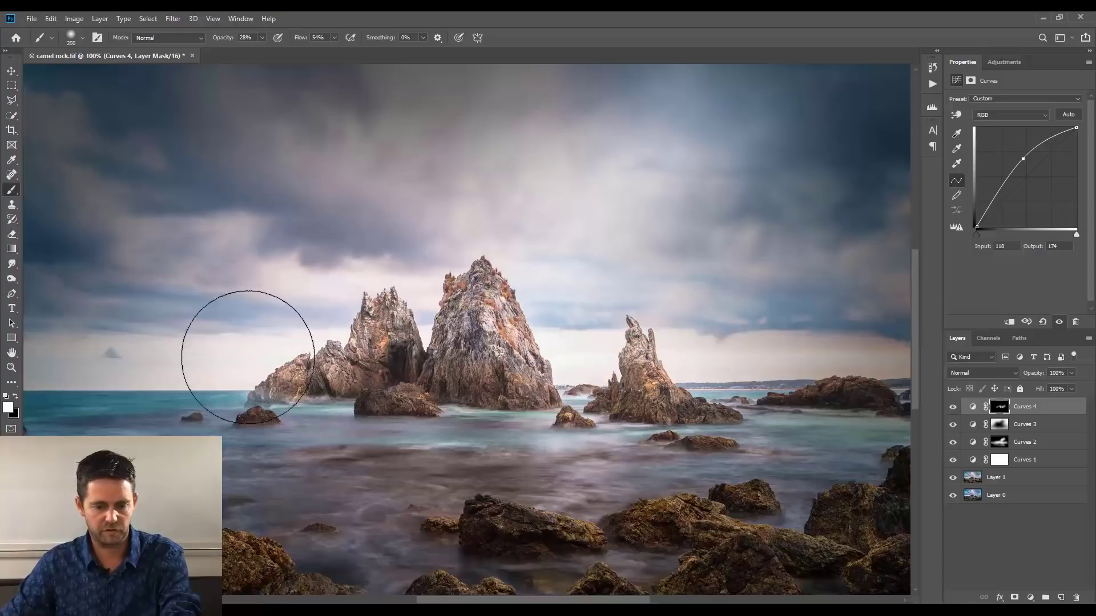
key(bracketright)
key(bracketright)
key(bracketright)
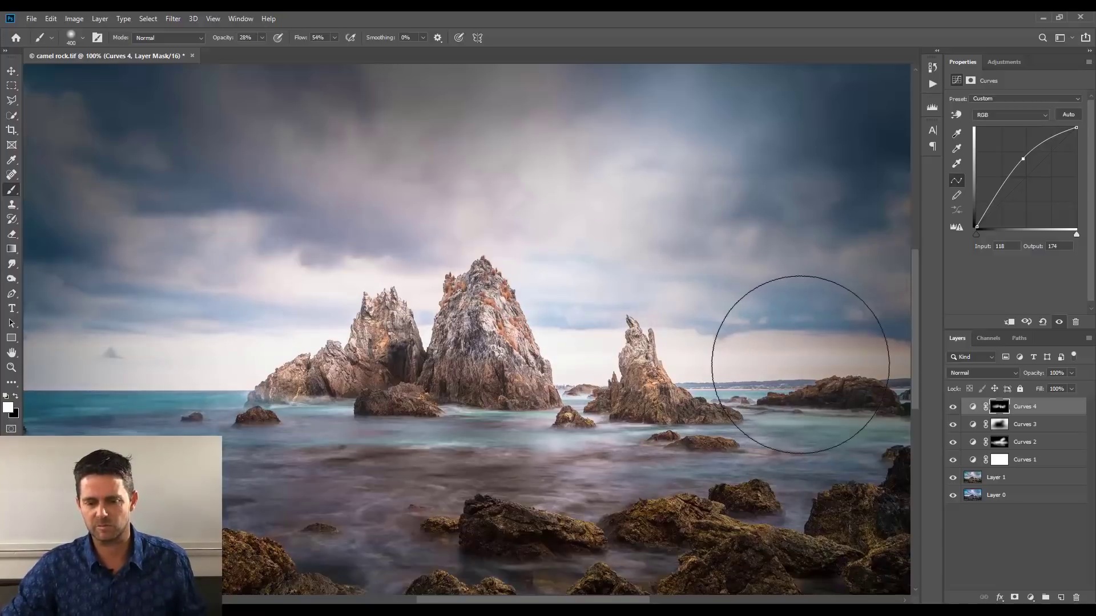
click(953, 408)
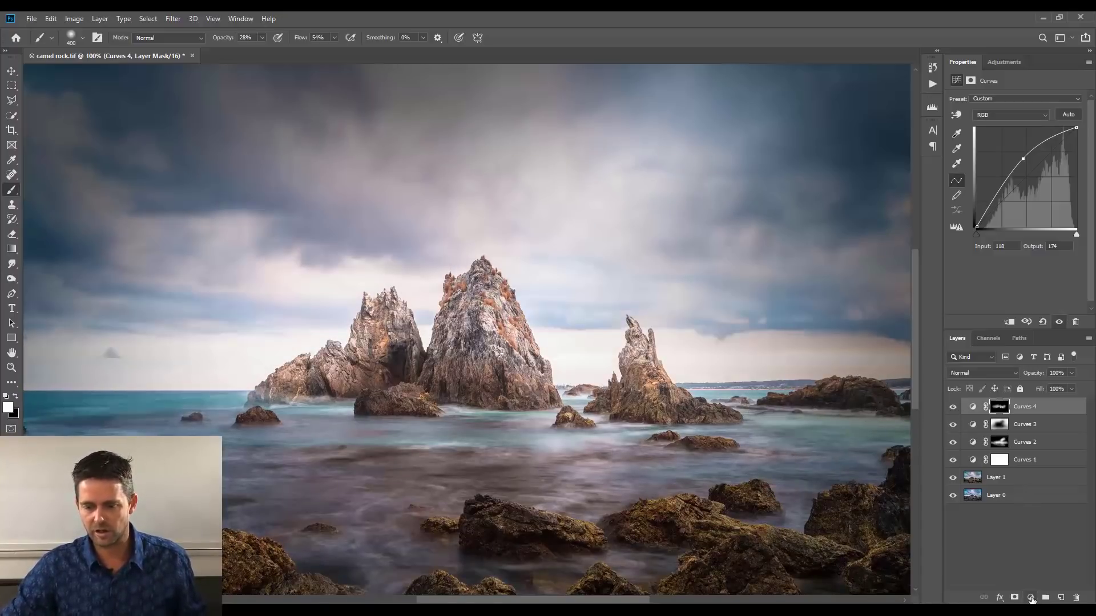
Add Curves 5 darkening input 148 to 97, invert its mask, and paint it onto the central and left rocks.
click(1031, 598)
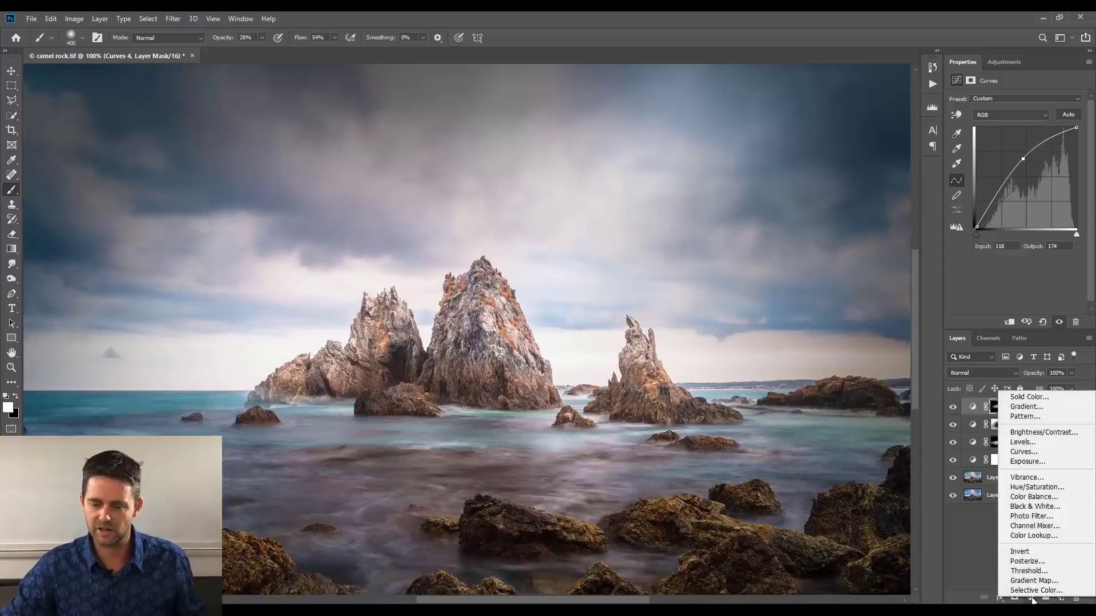
click(1027, 451)
drag(1032, 178, 1034, 189)
key(ctrl+i)
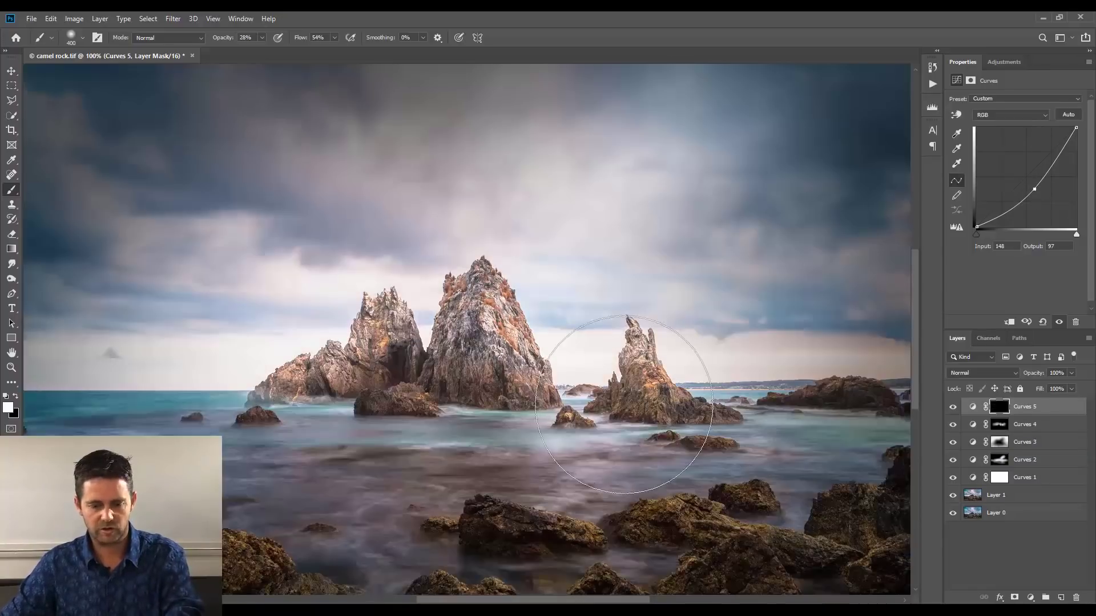
key(bracketleft)
key(bracketleft)
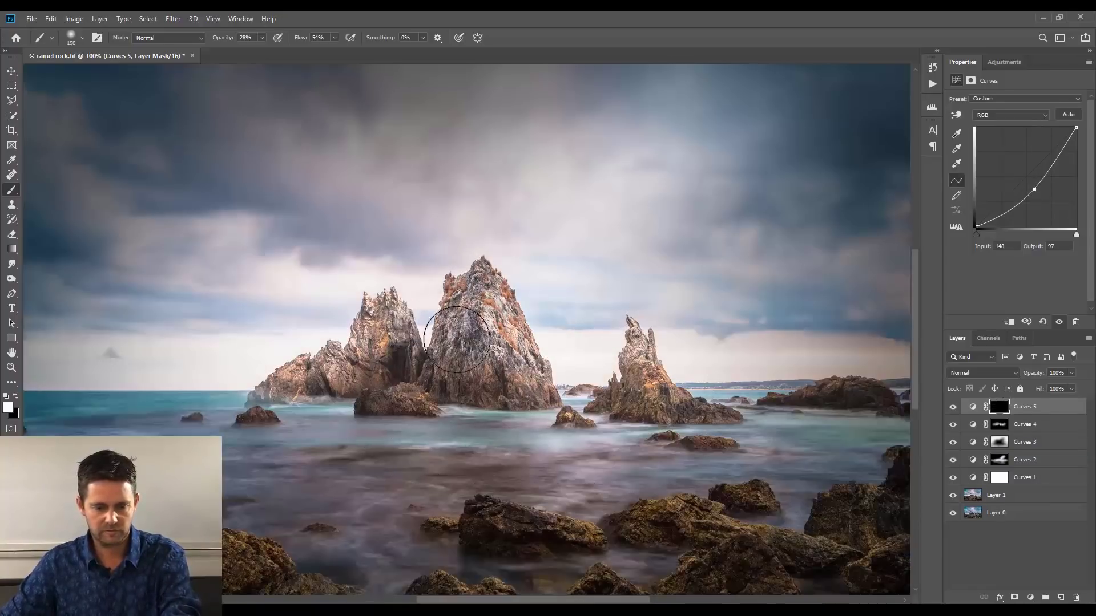
drag(472, 277, 458, 308)
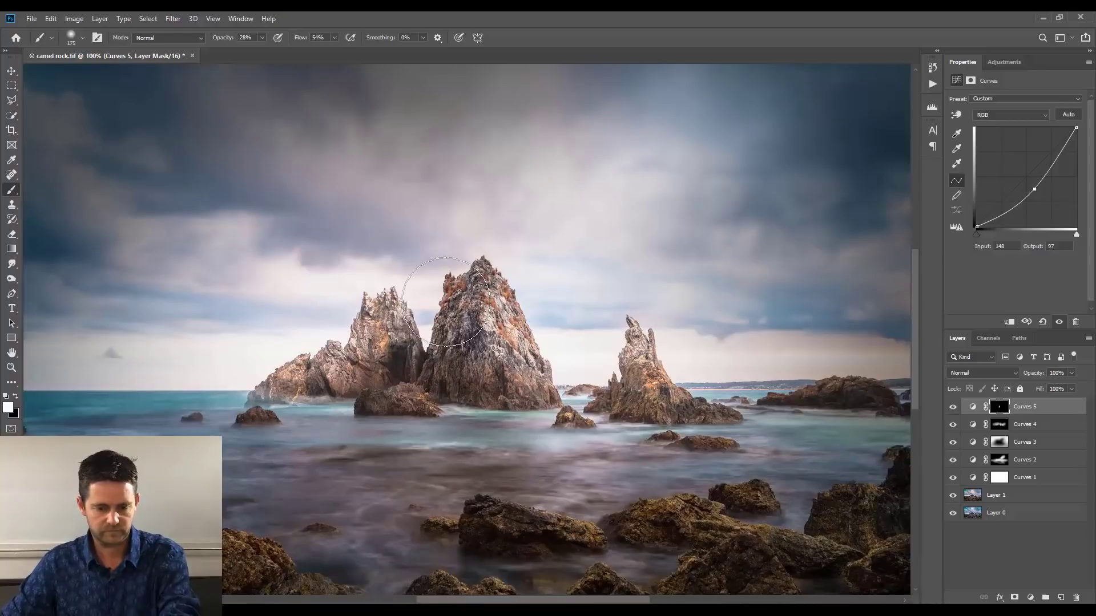
mouse_move(376, 375)
mouse_down()
mouse_move(320, 417)
mouse_move(416, 416)
mouse_move(282, 464)
mouse_move(233, 445)
mouse_up()
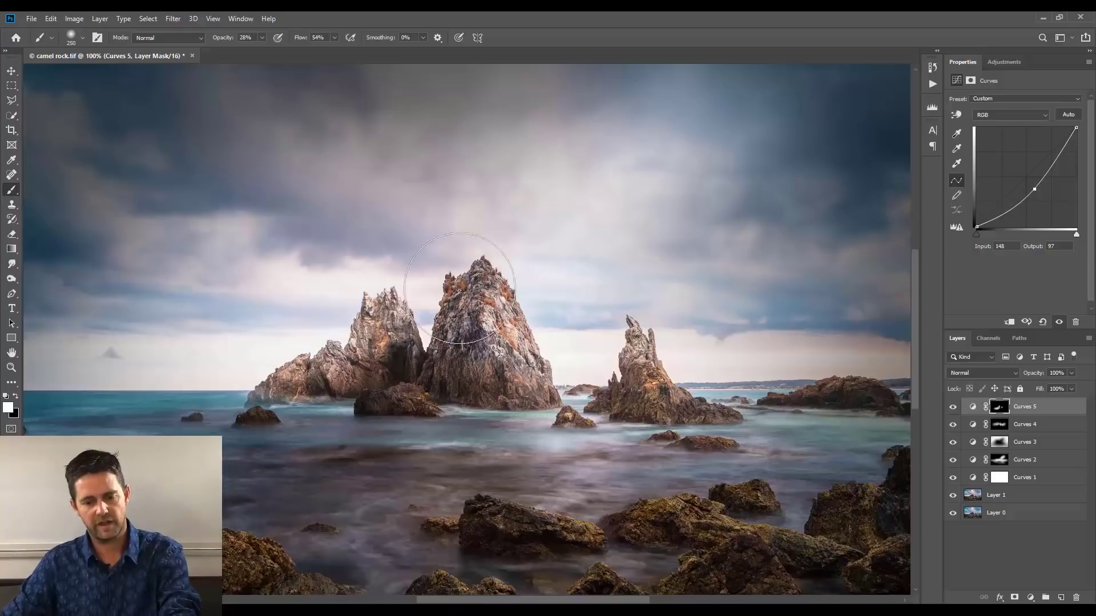
key(ctrl+minus)
key(ctrl+minus)
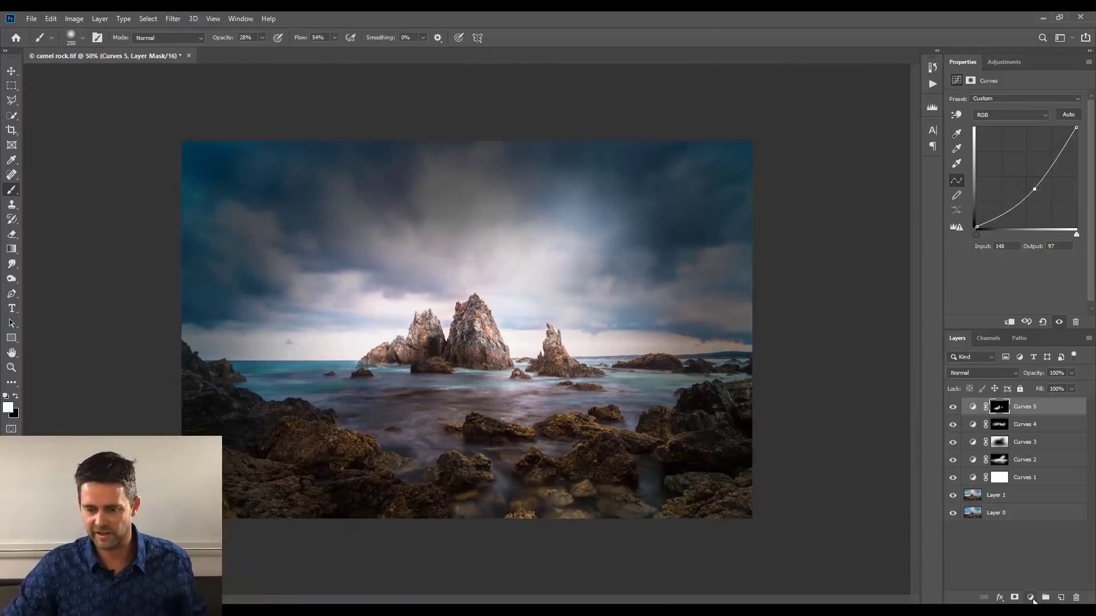
Add Curves 6 with a contrast S-curve (input 72 to output 60), invert its mask, and paint the horizon.
click(1032, 598)
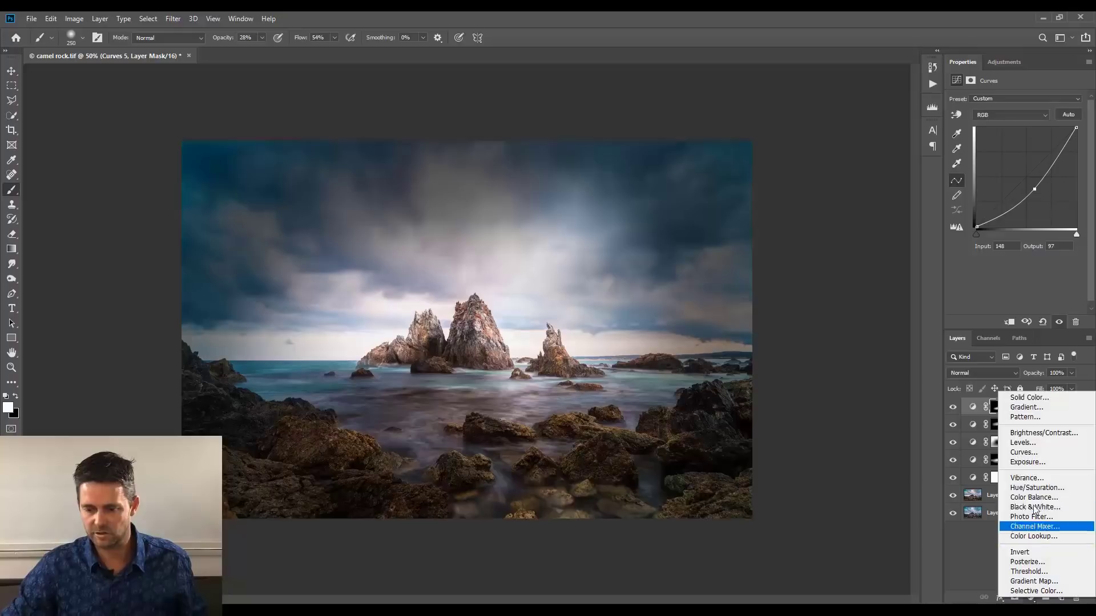
click(1038, 454)
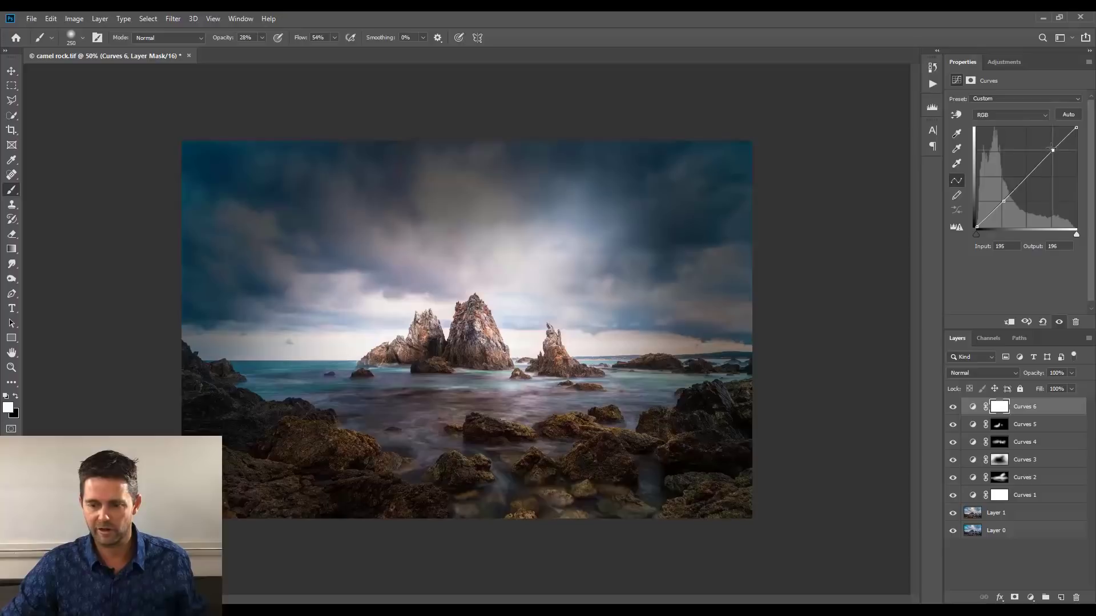
drag(1053, 150, 1050, 146)
drag(1004, 202, 1004, 205)
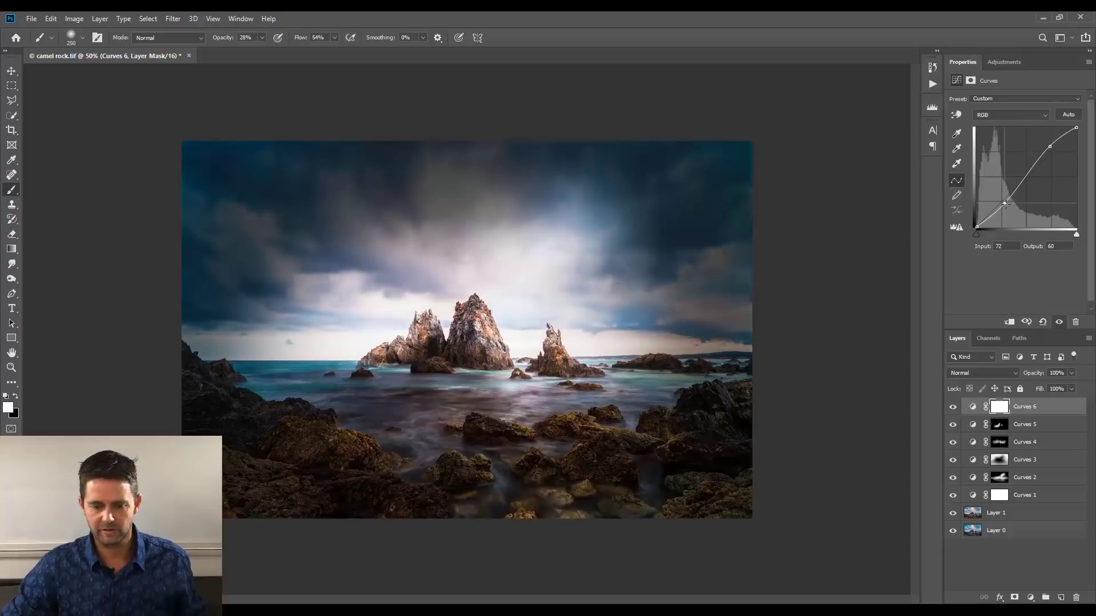
key(ctrl+i)
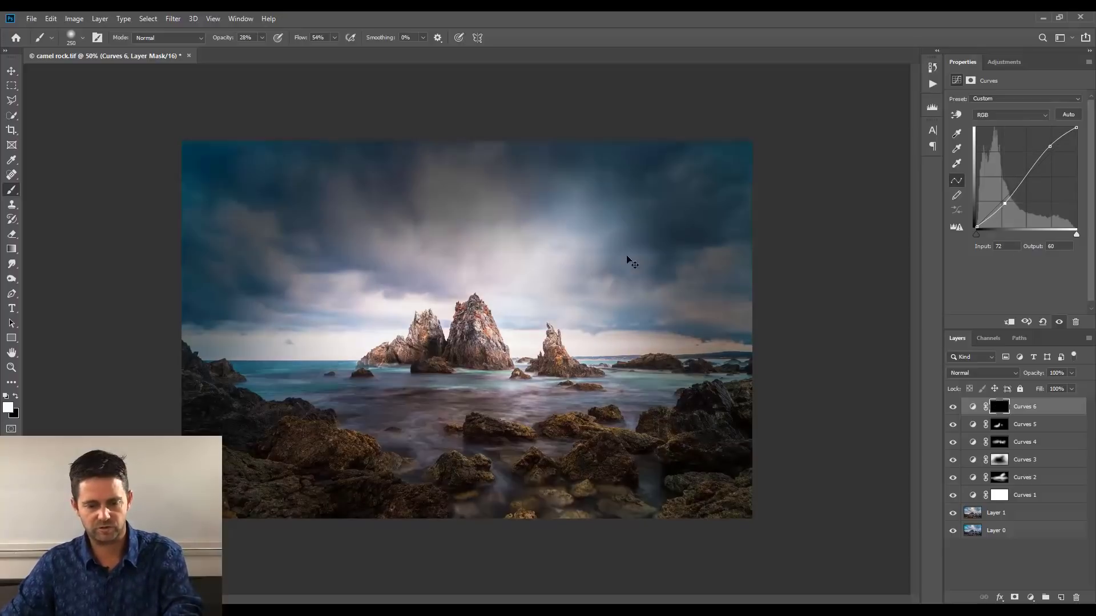
mouse_move(306, 353)
mouse_down()
mouse_move(584, 354)
mouse_move(288, 347)
mouse_move(635, 360)
mouse_move(333, 325)
mouse_move(576, 343)
mouse_move(356, 343)
mouse_up()
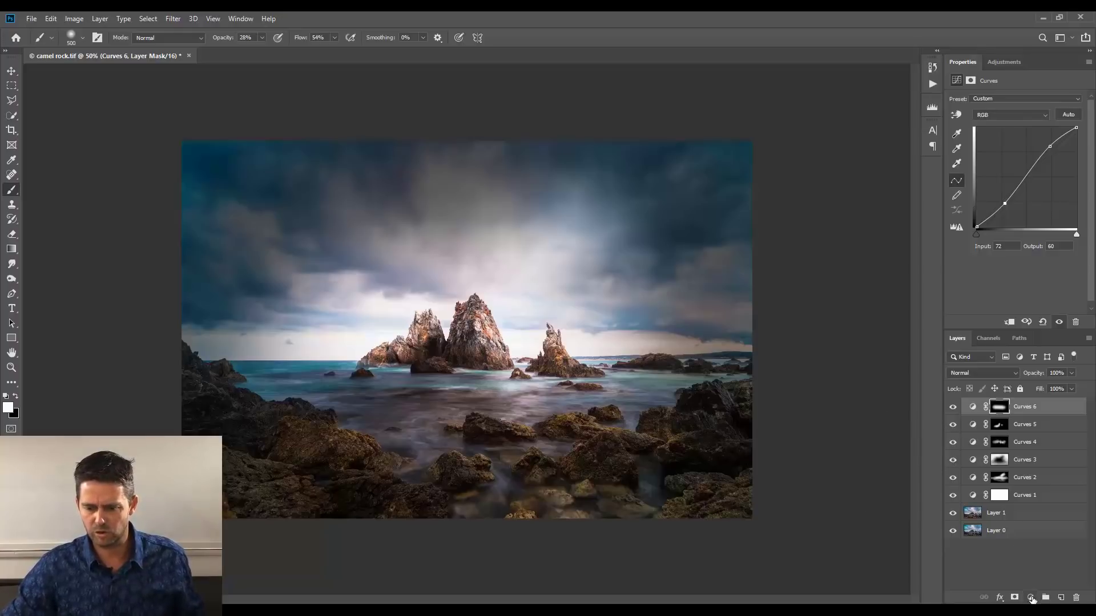
Add Curves 7 pulling the white point from 255 down to 173, with its mask inverted to hide it.
click(1031, 597)
click(1036, 455)
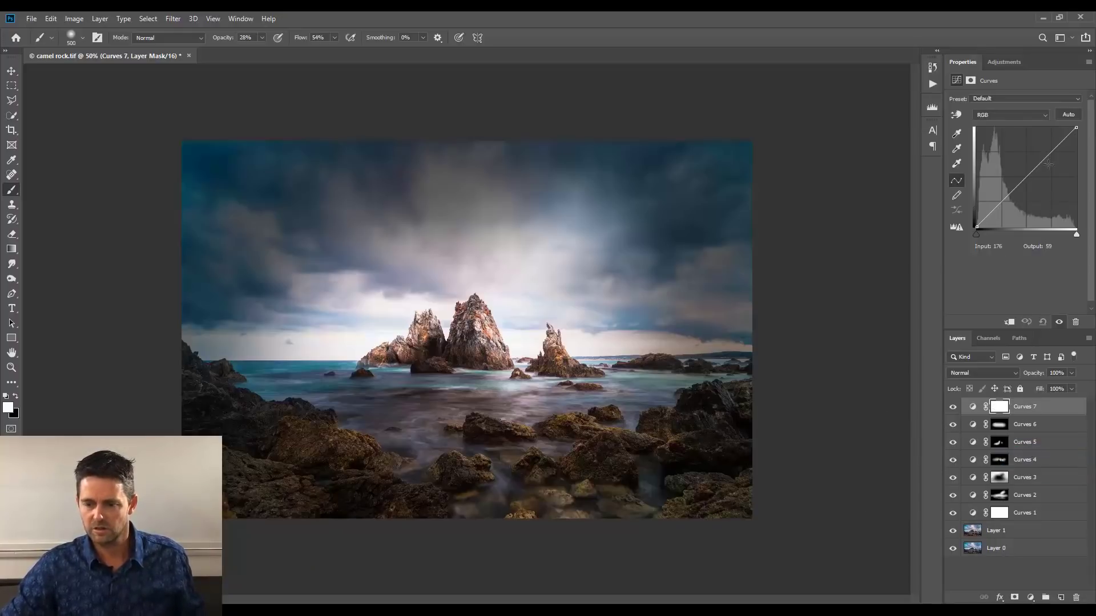
drag(1075, 128, 1076, 160)
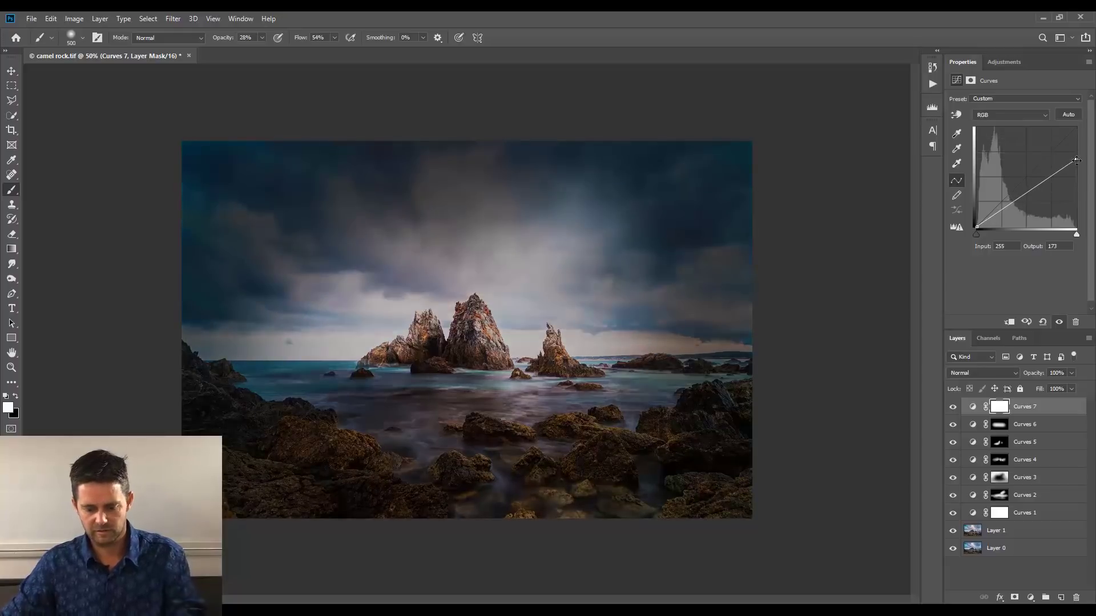
key(ctrl+i)
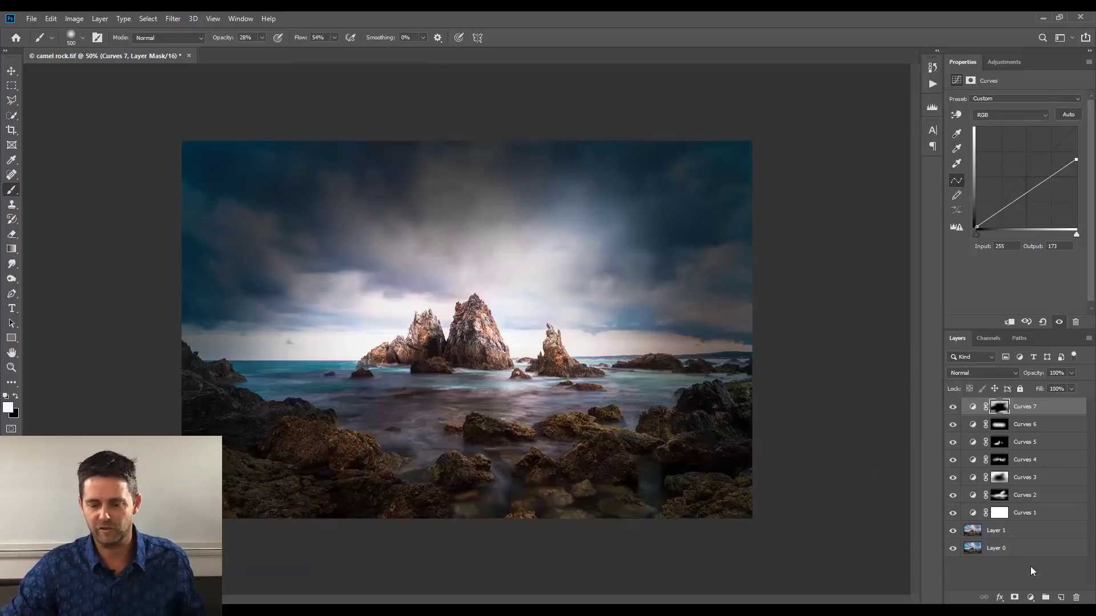
Add Hue/Saturation 1 at -81 saturation, invert its mask, and paint it over the right sky and foreground rocks.
click(1030, 598)
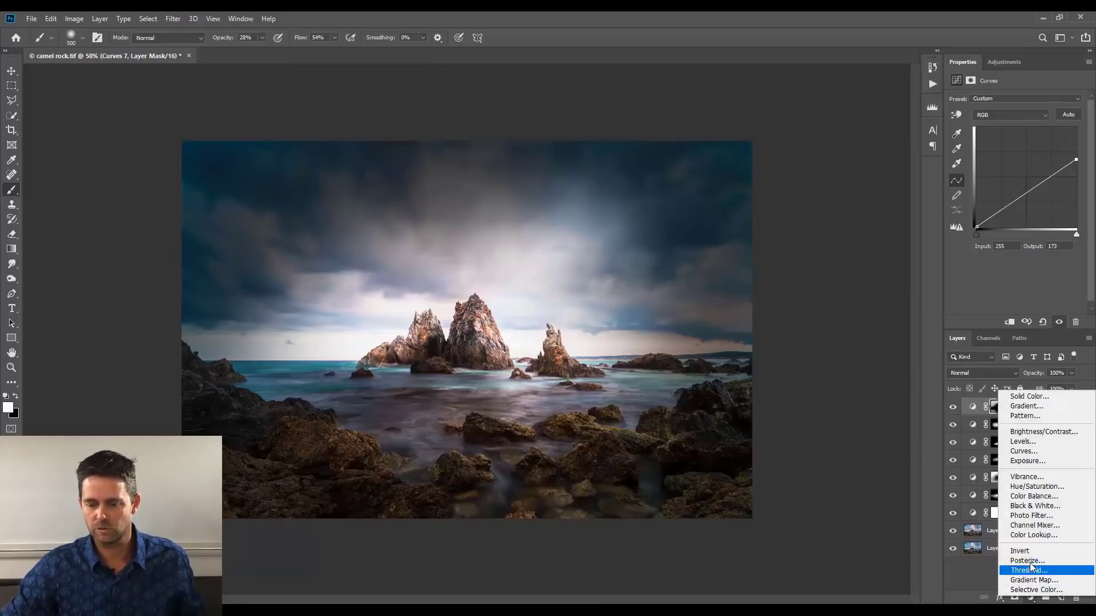
click(1036, 486)
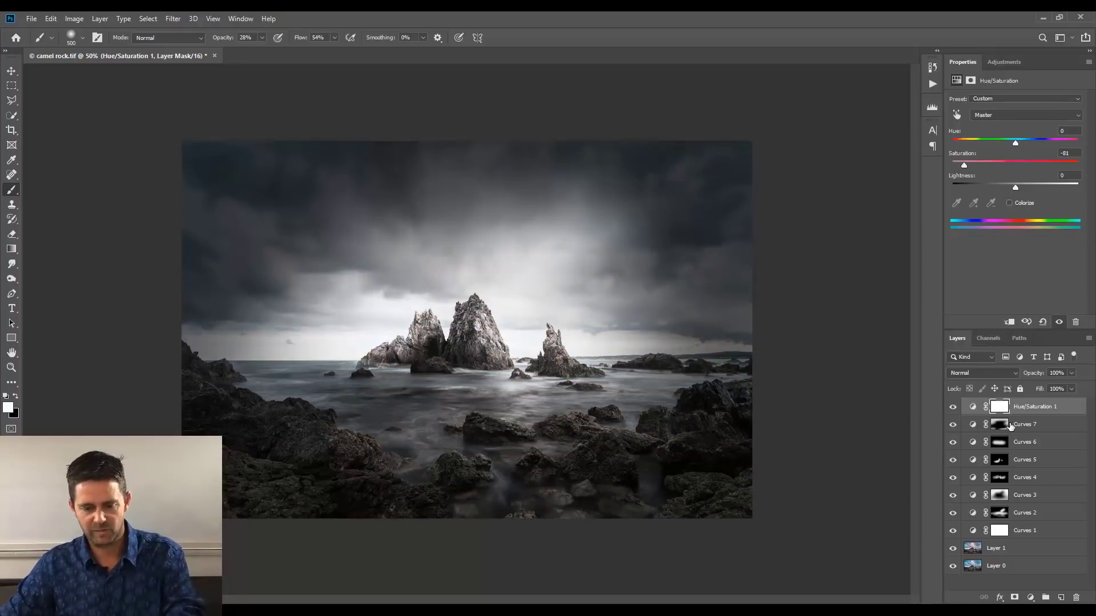
key(ctrl+i)
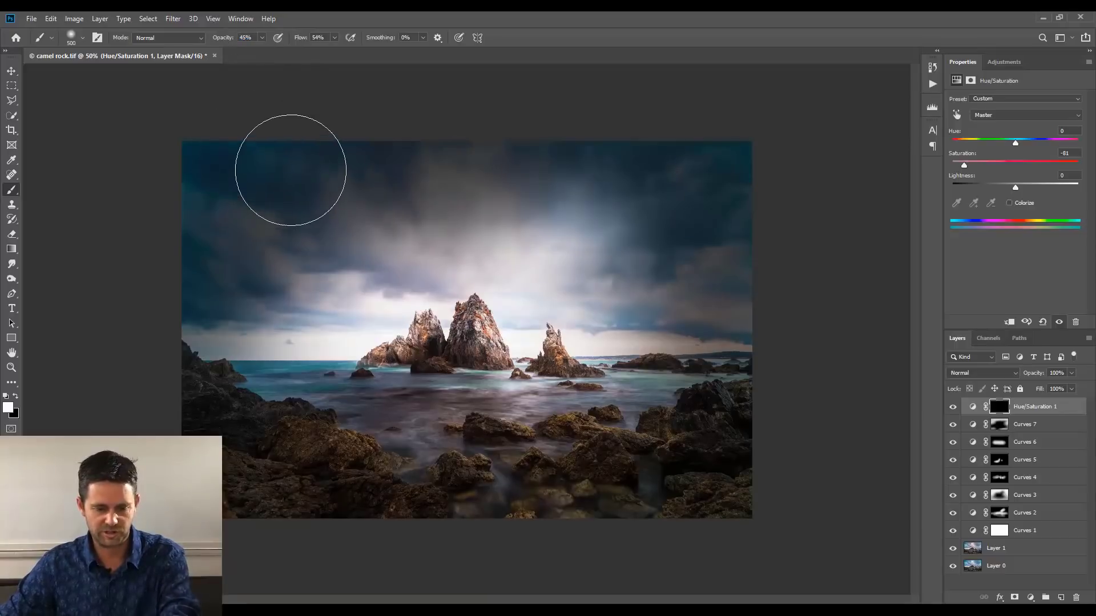
key(bracketright)
key(bracketright)
key(bracketright)
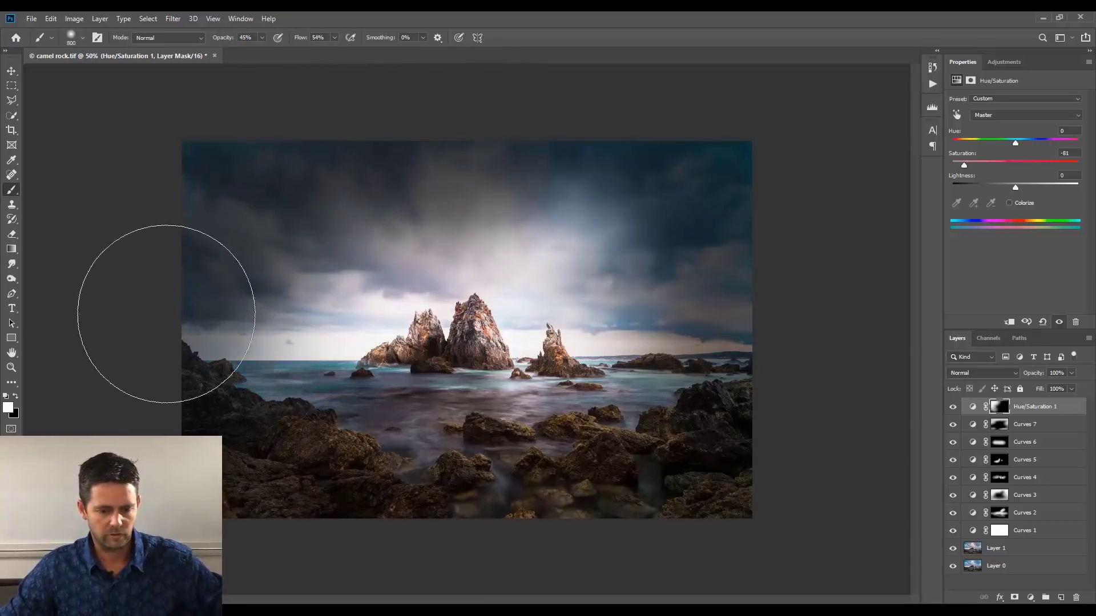
mouse_move(736, 179)
mouse_down()
mouse_move(841, 216)
mouse_move(631, 273)
mouse_up()
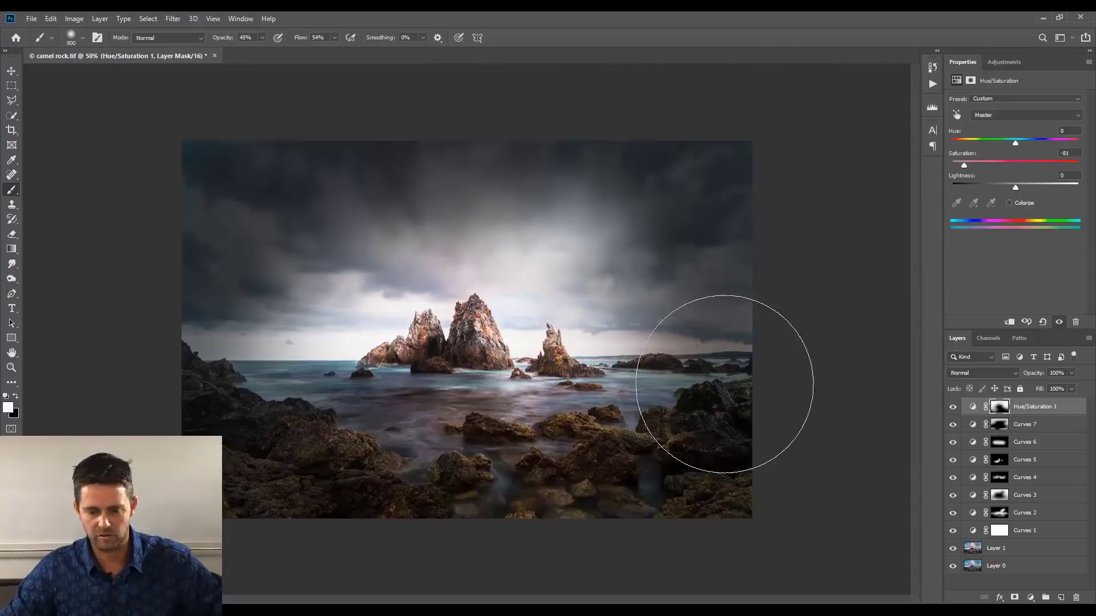
drag(696, 445, 551, 488)
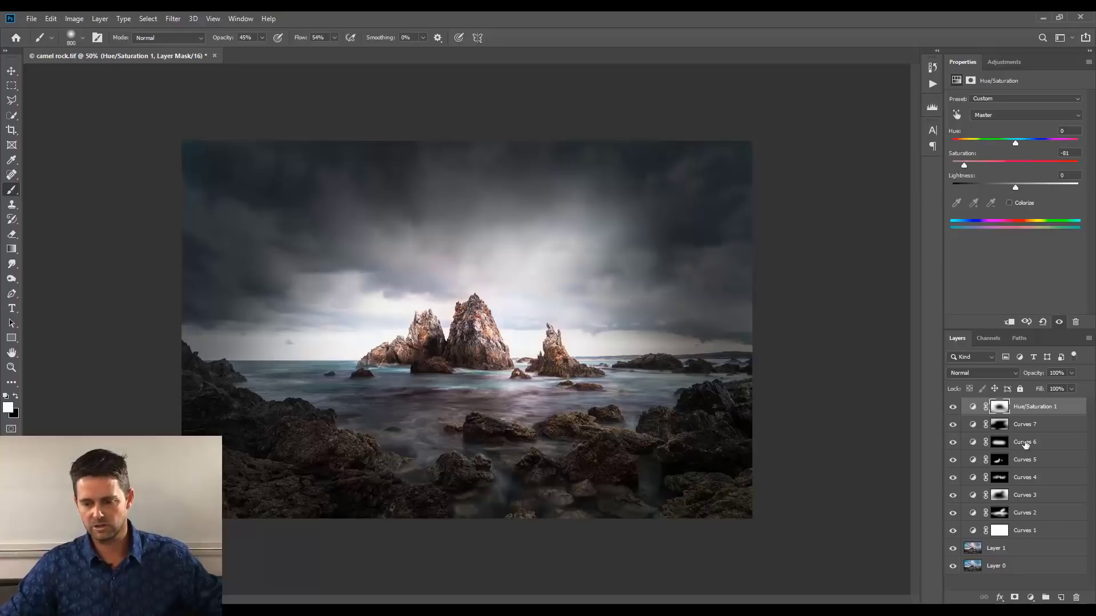
click(1030, 598)
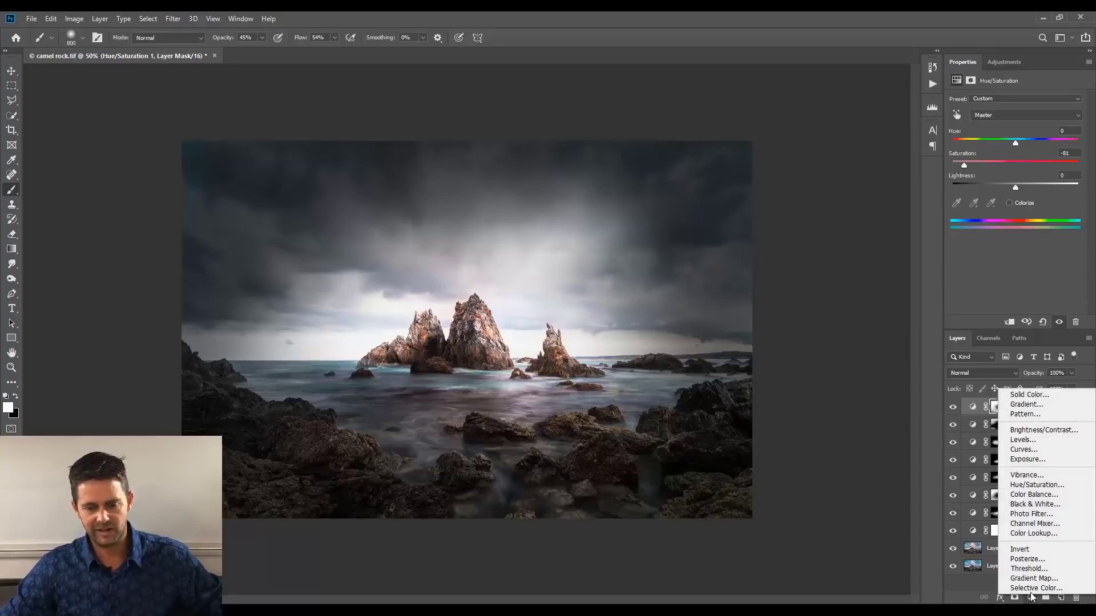
Add a Hue/Saturation 2 layer at +15 saturation, invert its mask, and paint it onto the sea.
click(1028, 485)
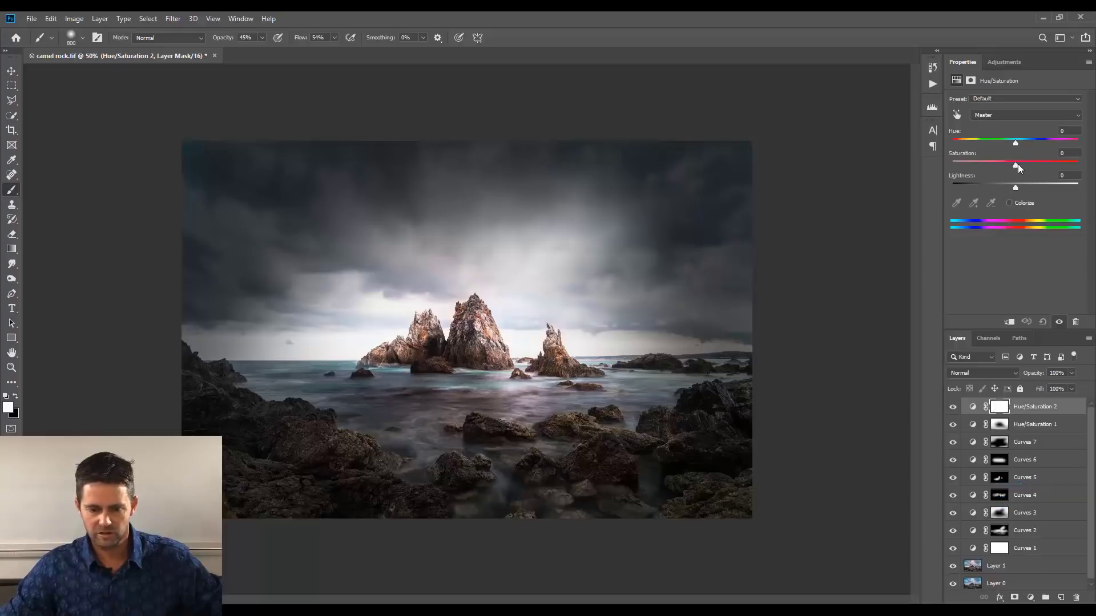
drag(1018, 164, 1025, 164)
key(ctrl+i)
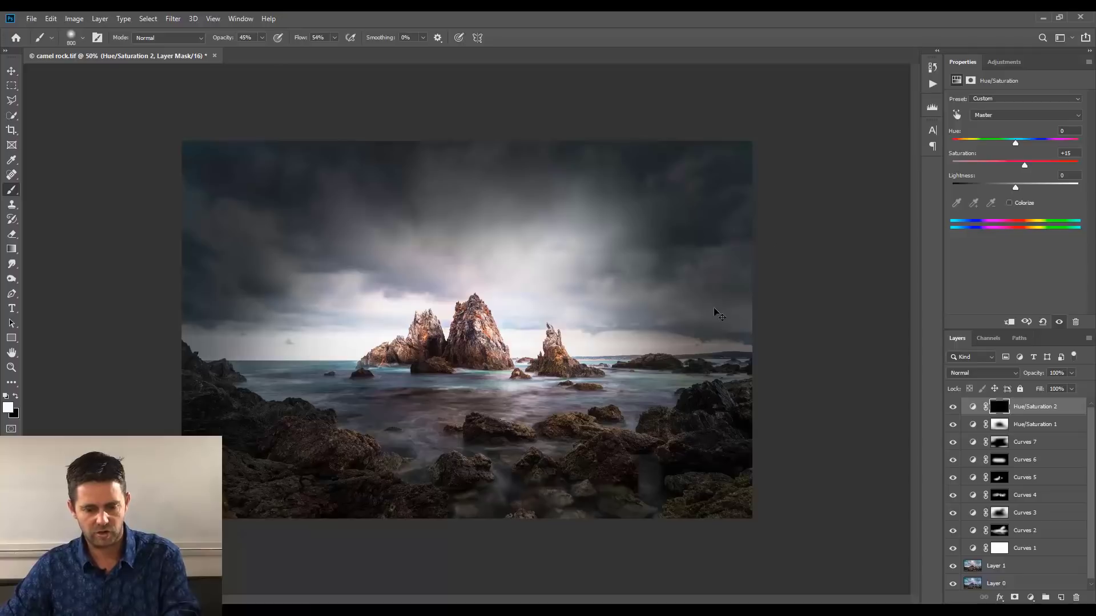
key(bracketleft)
key(bracketleft)
key(bracketleft)
key(bracketleft)
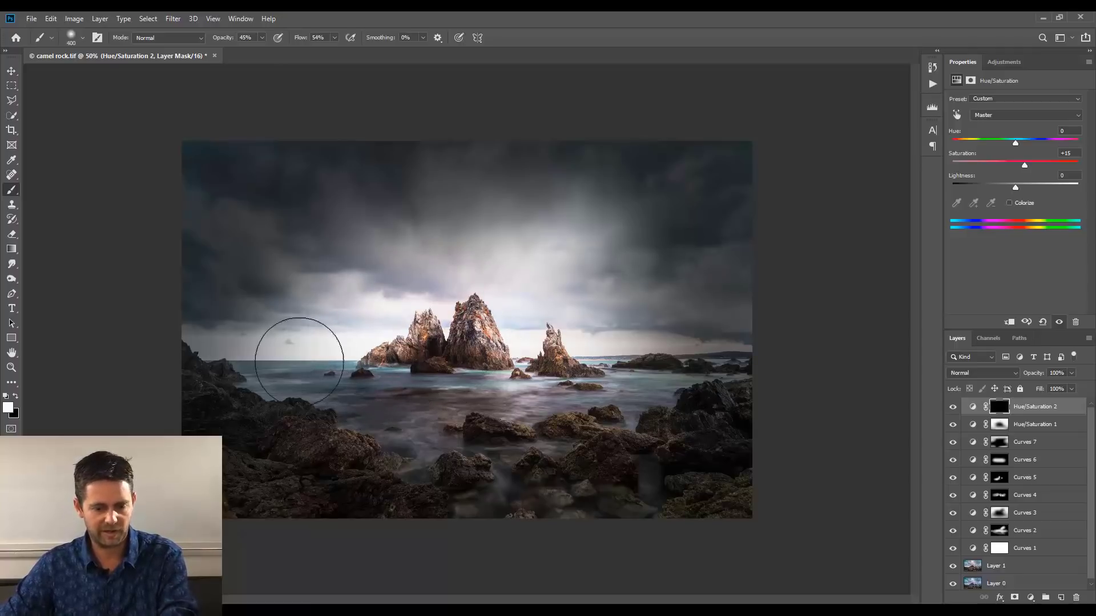
mouse_move(627, 355)
mouse_down()
mouse_move(316, 352)
mouse_move(567, 340)
mouse_move(344, 303)
mouse_move(610, 312)
mouse_move(368, 336)
mouse_move(605, 385)
mouse_move(345, 379)
mouse_up()
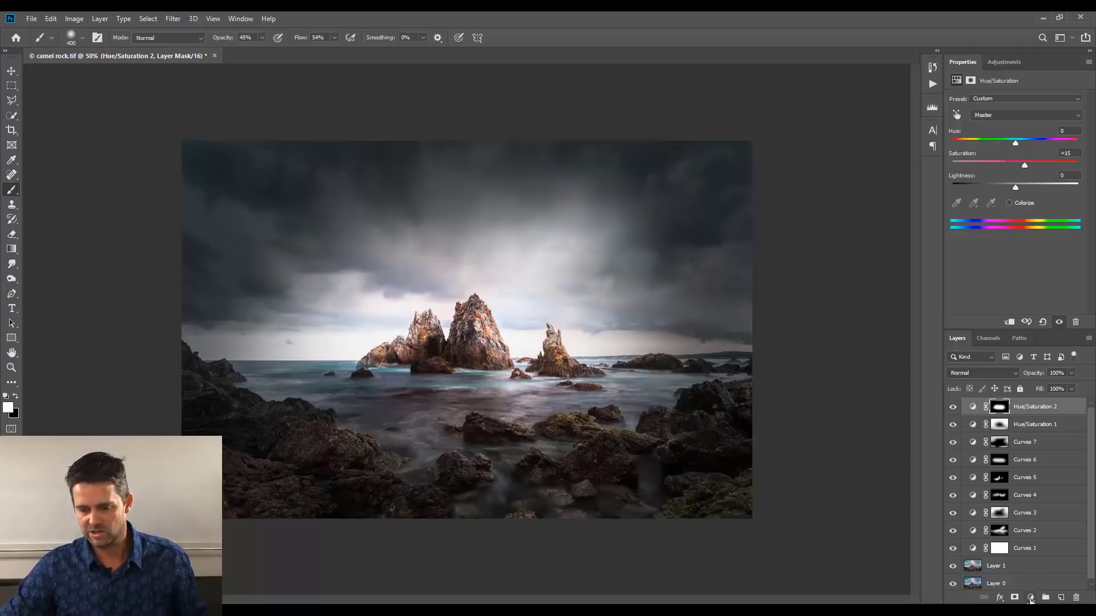
Add Curves 8 lifting input 123 to output 157, invert its mask, and paint it over the rocks.
click(1030, 597)
click(1030, 455)
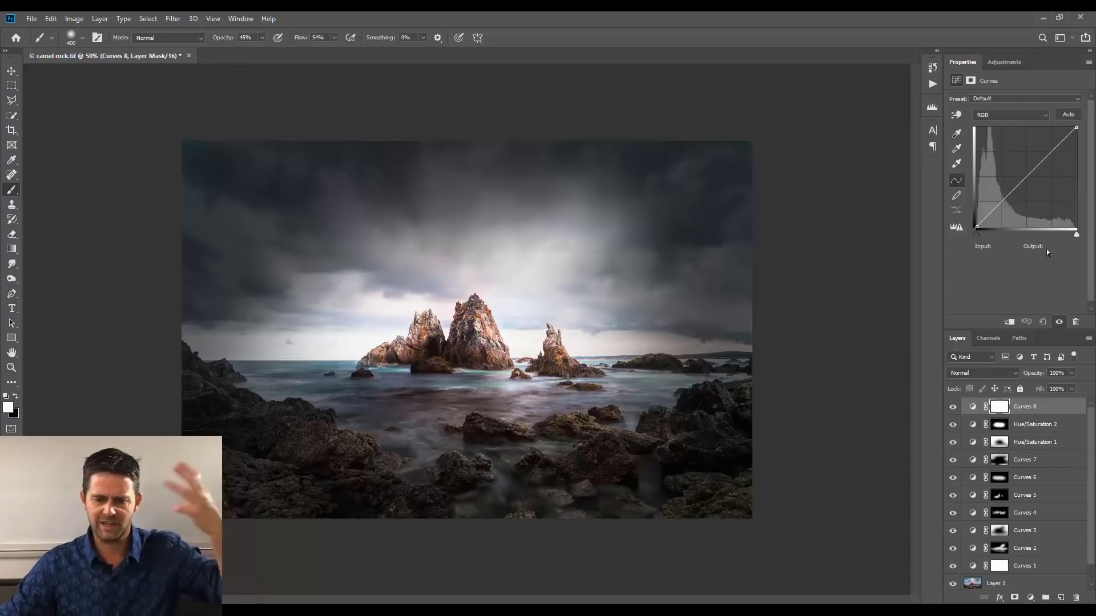
drag(1025, 178, 1024, 166)
key(ctrl+i)
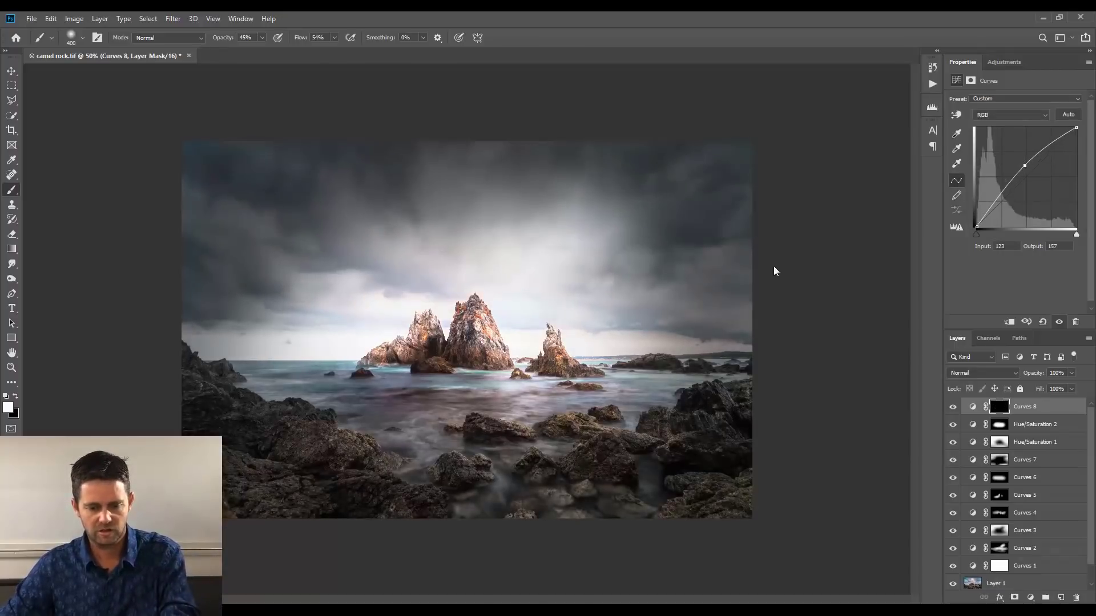
mouse_move(498, 343)
mouse_down()
mouse_move(171, 392)
mouse_move(323, 455)
mouse_move(495, 462)
mouse_move(587, 447)
mouse_move(511, 336)
mouse_move(445, 377)
mouse_move(728, 369)
mouse_up()
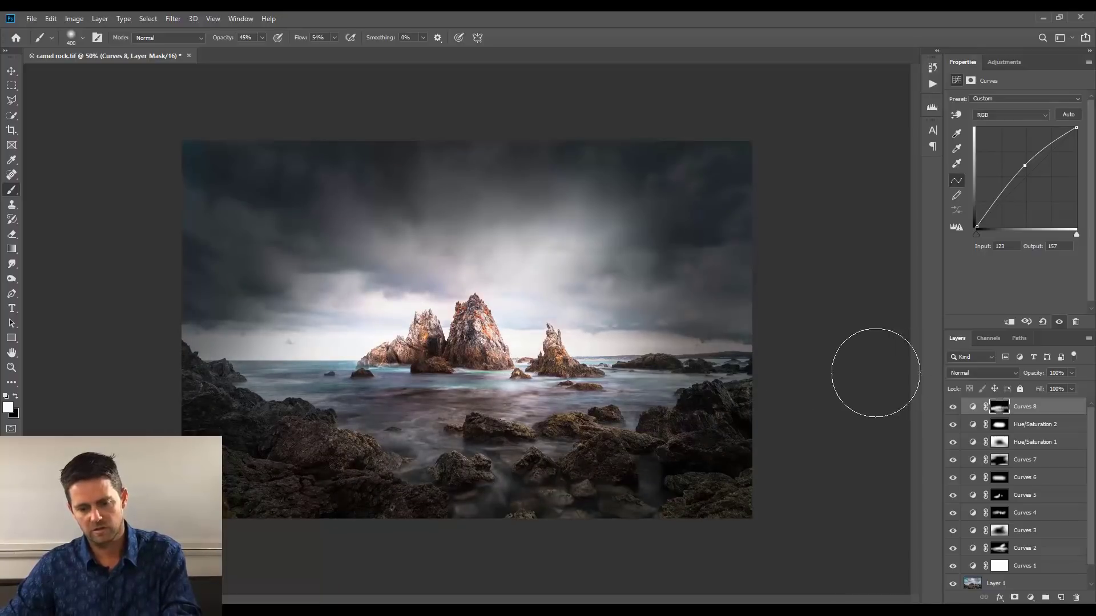
key(x)
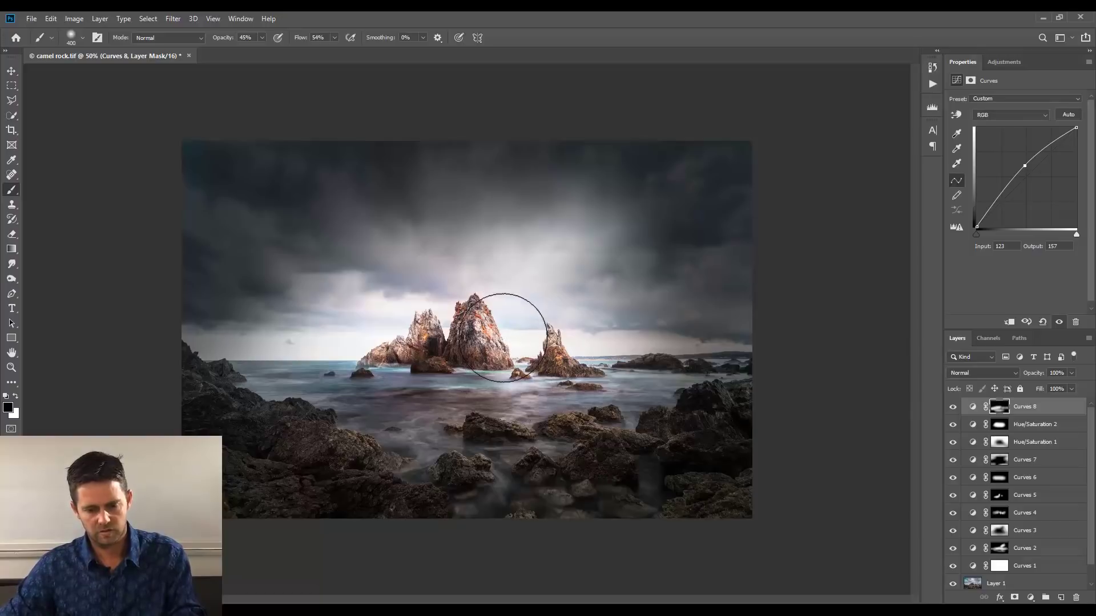
key(x)
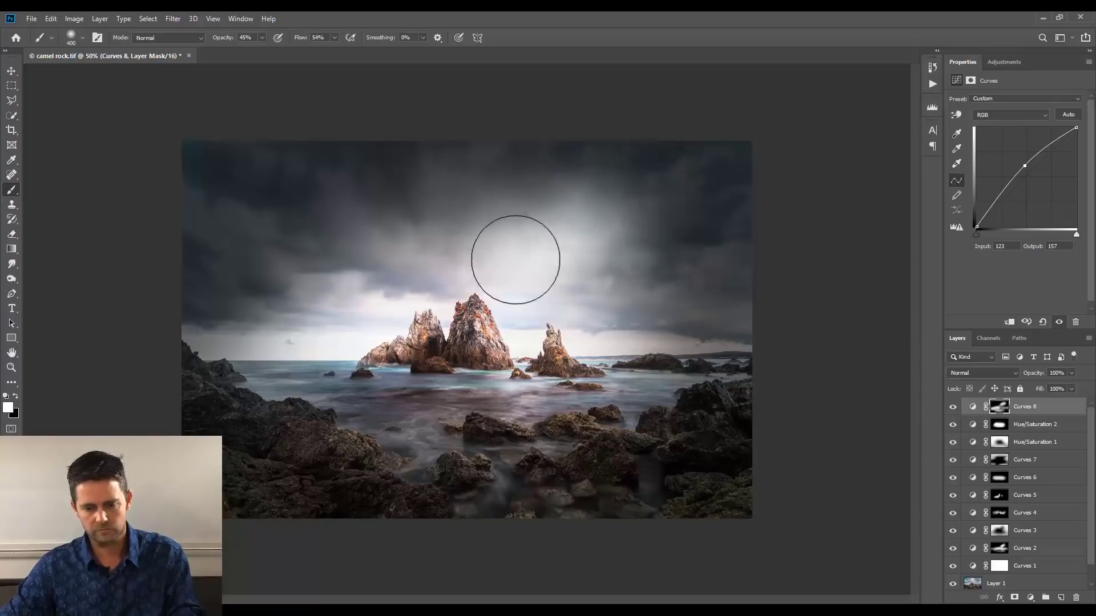
Add Curves 9 darkening input 141 to output 118, invert its mask, and paint it into the upper sky.
click(1030, 597)
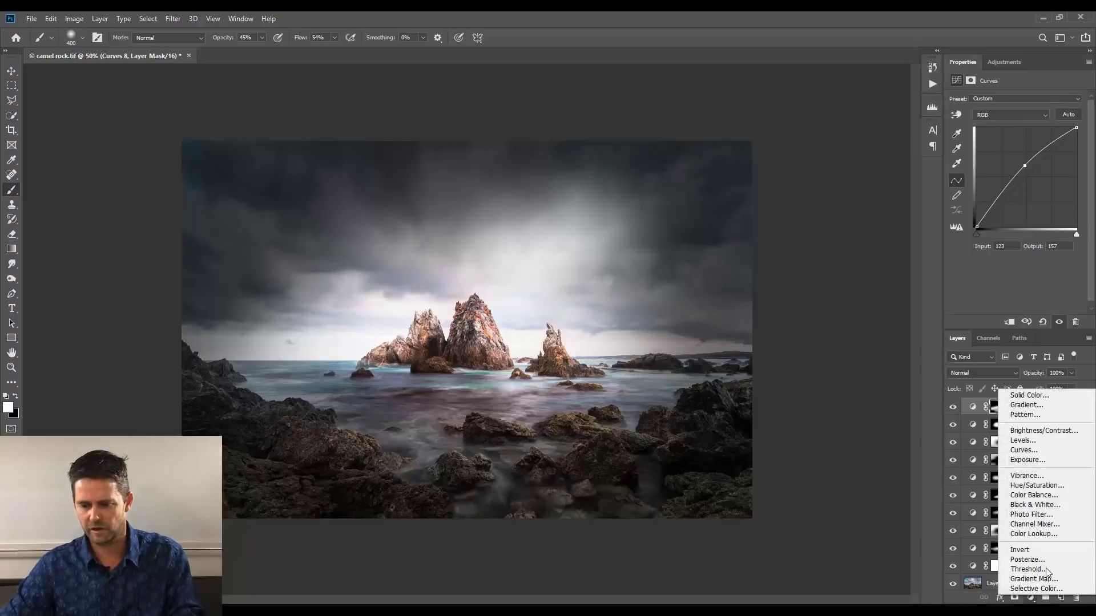
click(1051, 451)
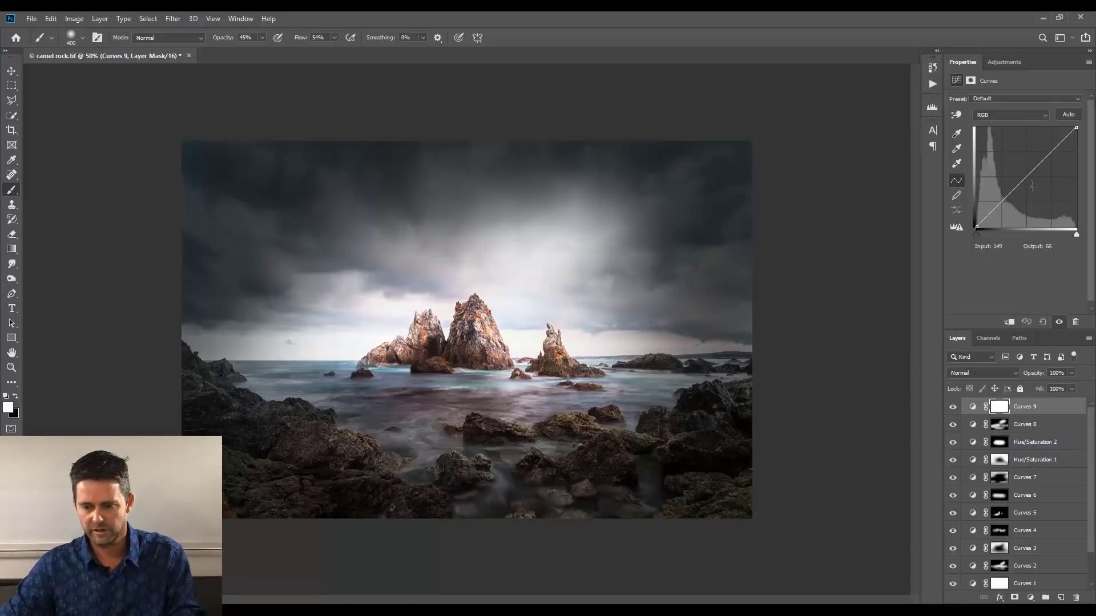
drag(1031, 172, 1031, 180)
key(ctrl+i)
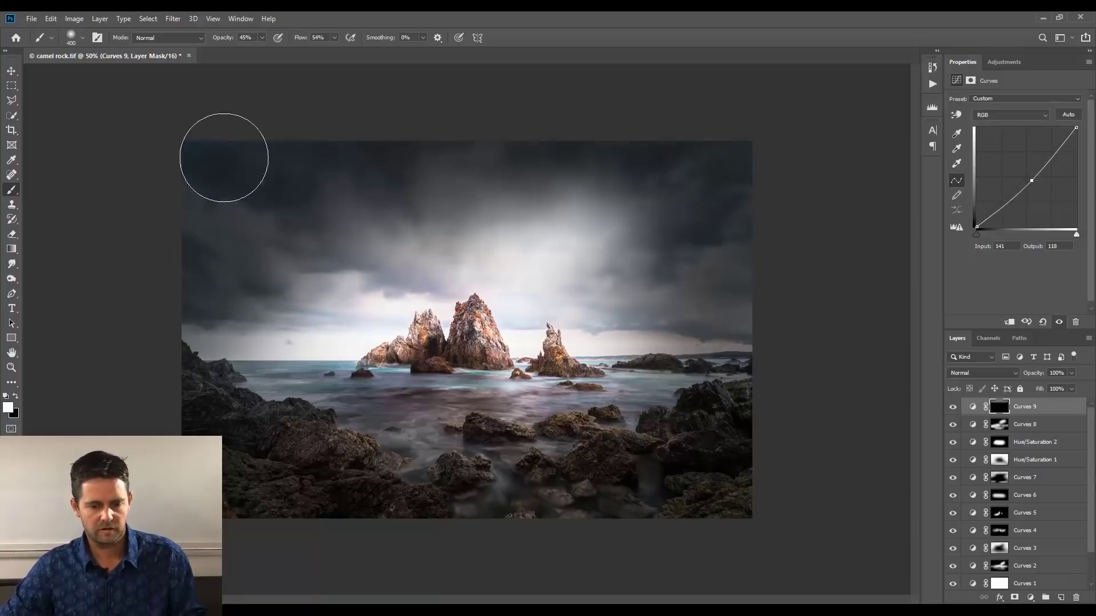
mouse_move(222, 156)
mouse_down()
mouse_move(245, 171)
mouse_move(221, 243)
mouse_move(244, 254)
mouse_move(122, 331)
mouse_up()
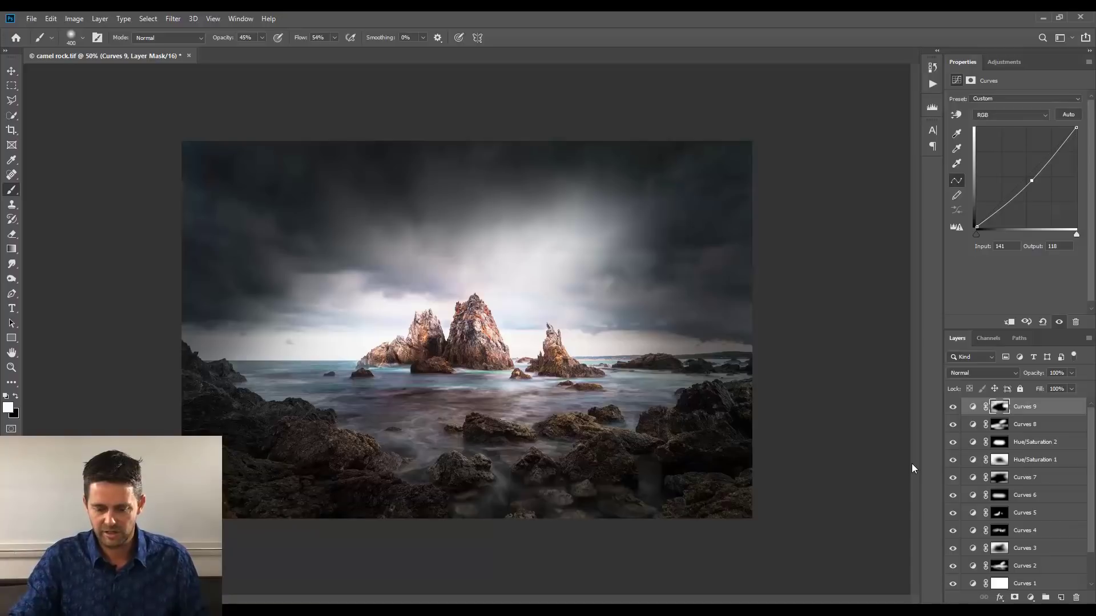
key(ctrl+plus)
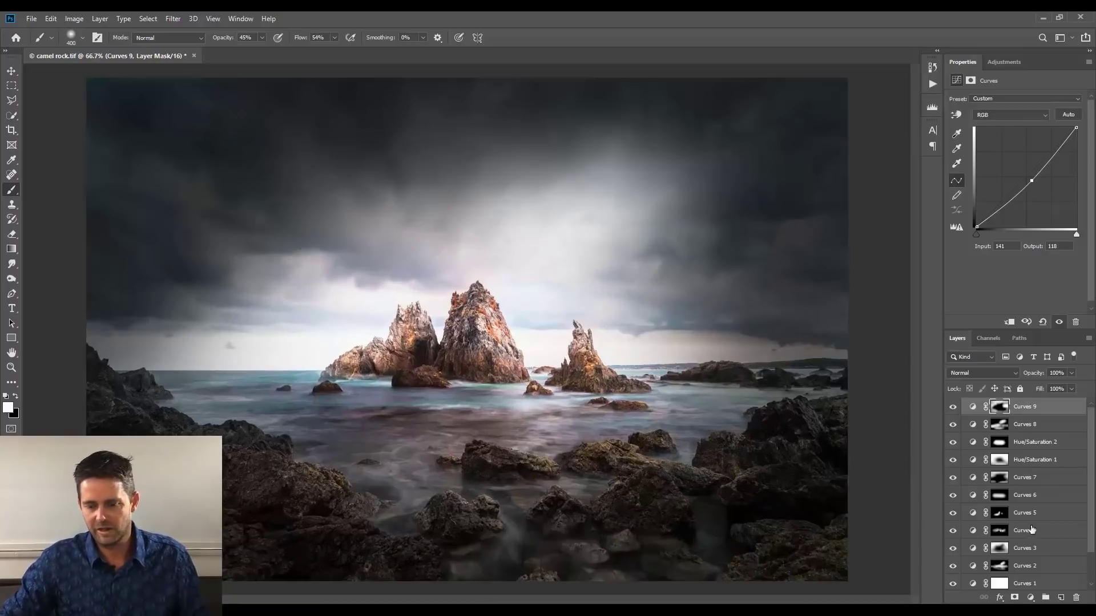
Alt-click Layer 0's visibility to hide all adjustment layers and show the original photo.
scroll(998, 557, down, 2)
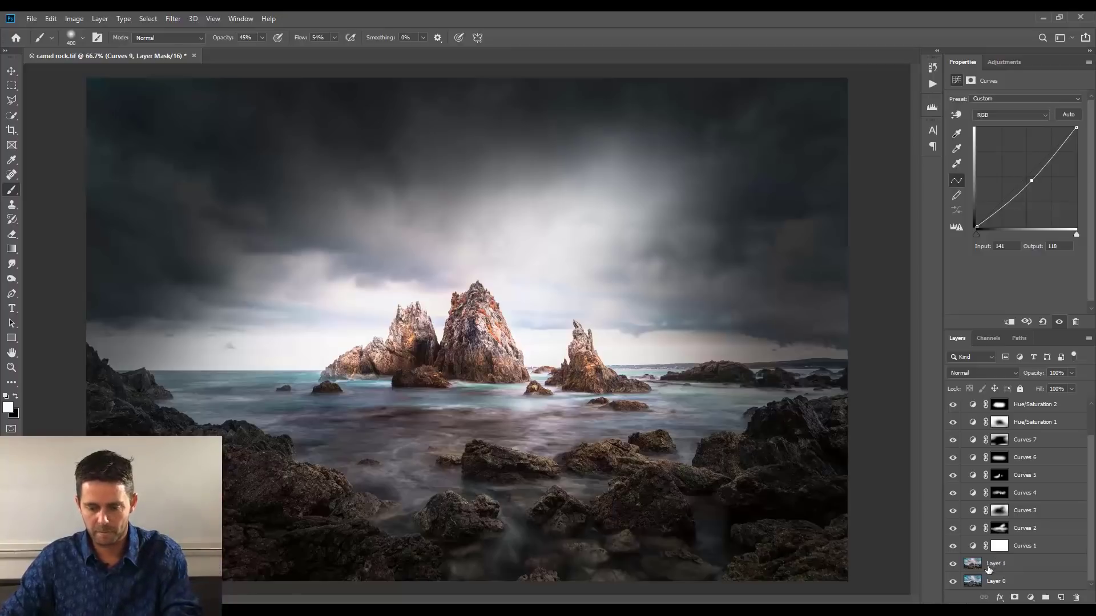
alt+click(953, 582)
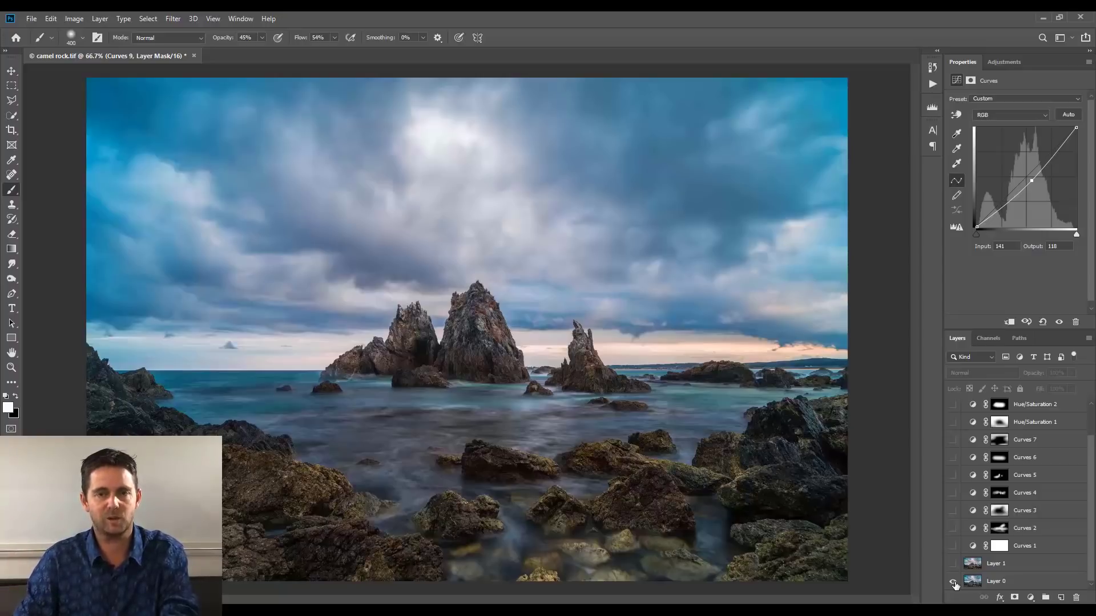
Toggle Layer 0's solo visibility between the original and the edit, ending with all layers on.
alt+click(953, 581)
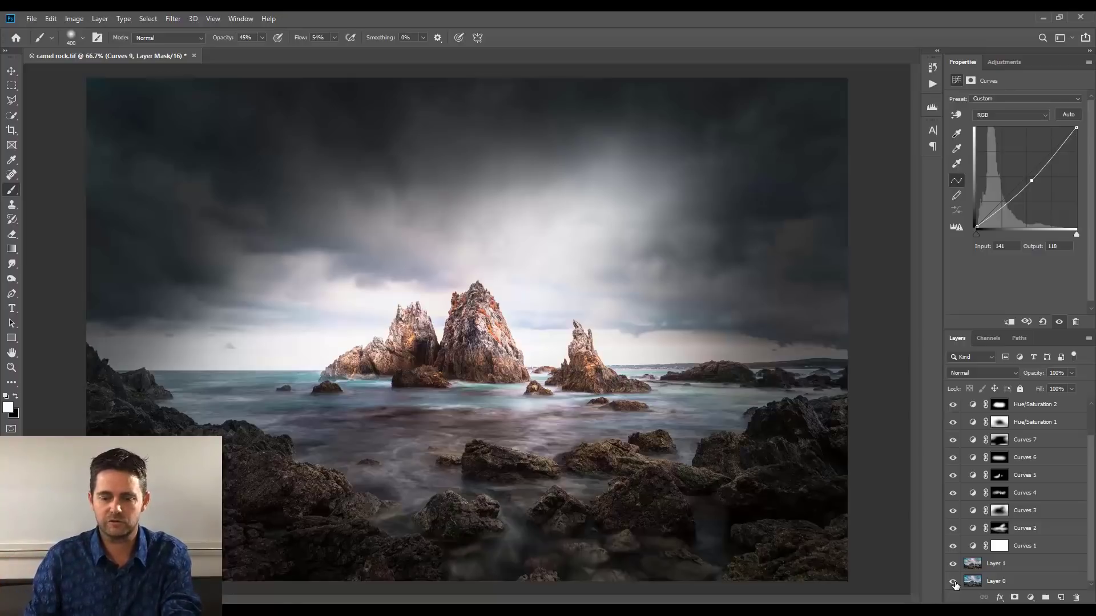
alt+click(953, 580)
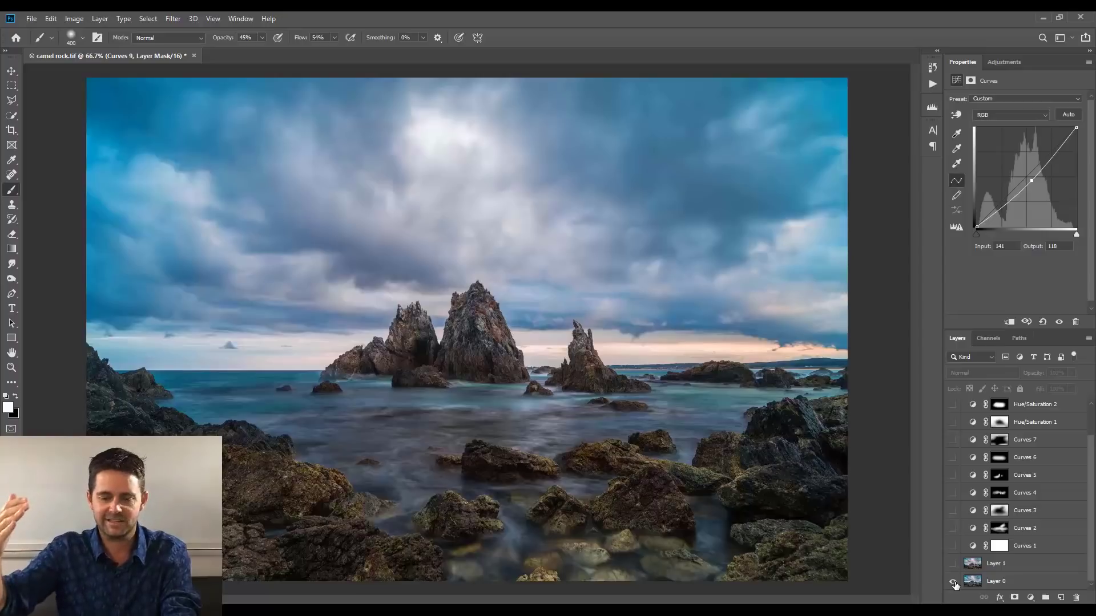
alt+click(952, 581)
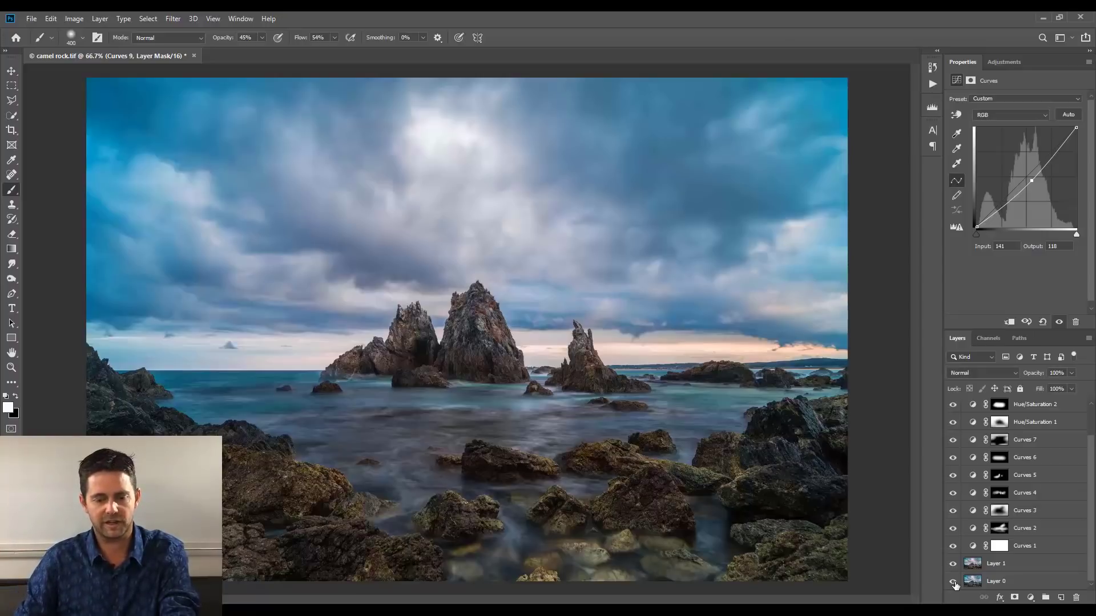